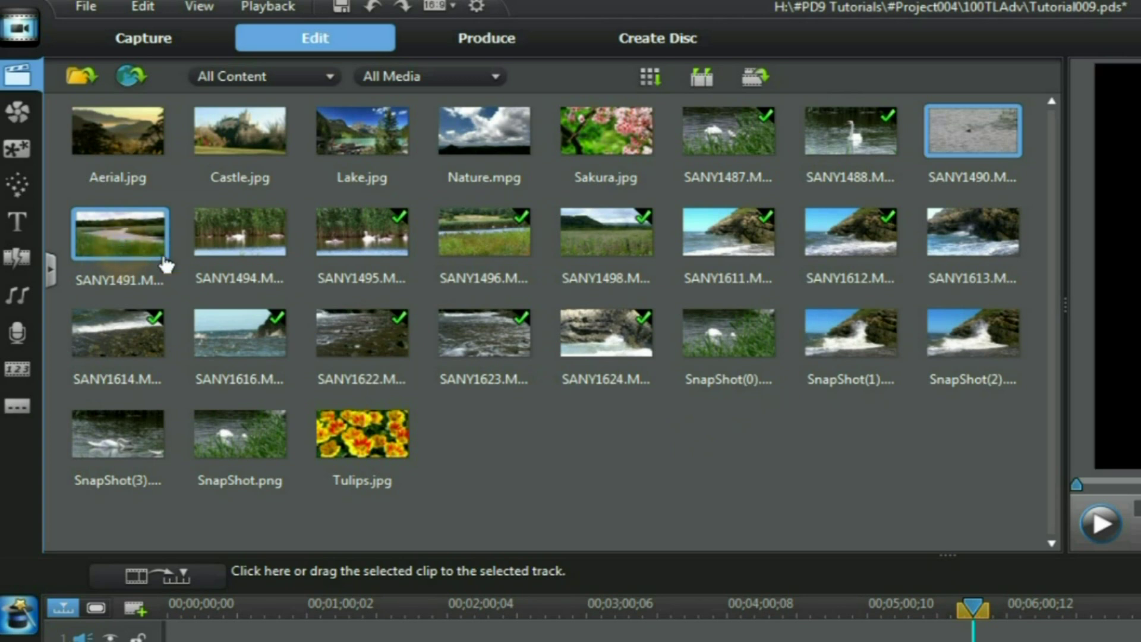
# Add SANY1494 to the selected clips and drag all three onto the first video track's start
pyautogui.keyDown('ctrl'); pyautogui.click(237, 241); pyautogui.keyUp('ctrl')
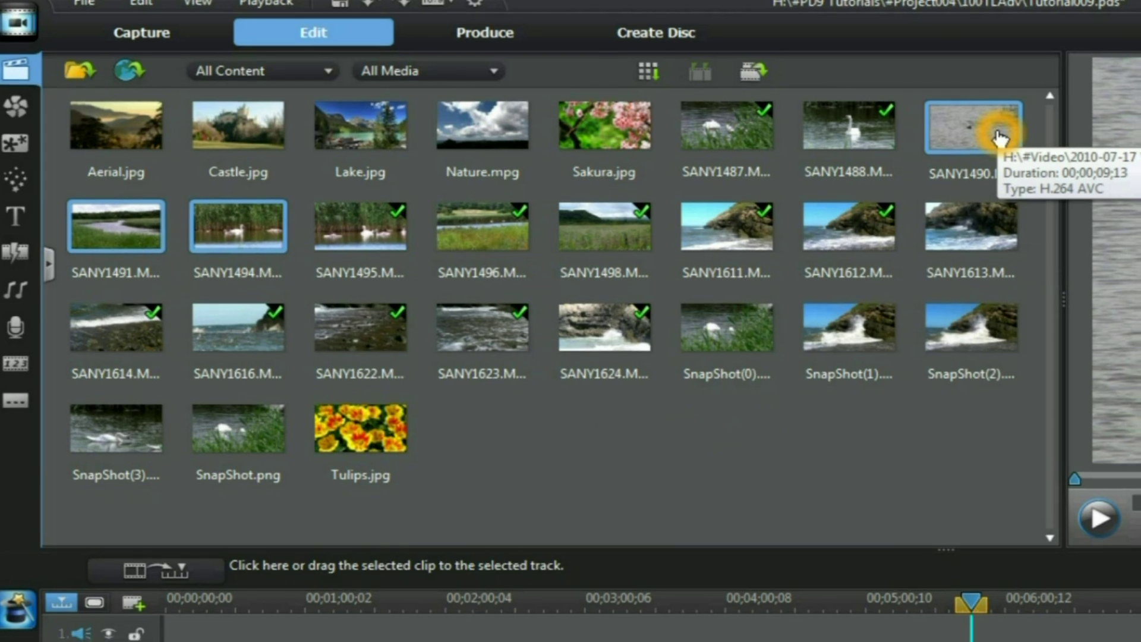
pyautogui.moveTo(1000, 142)
pyautogui.mouseDown()
pyautogui.moveTo(169, 419)
pyautogui.moveTo(63, 370)
pyautogui.mouseUp()
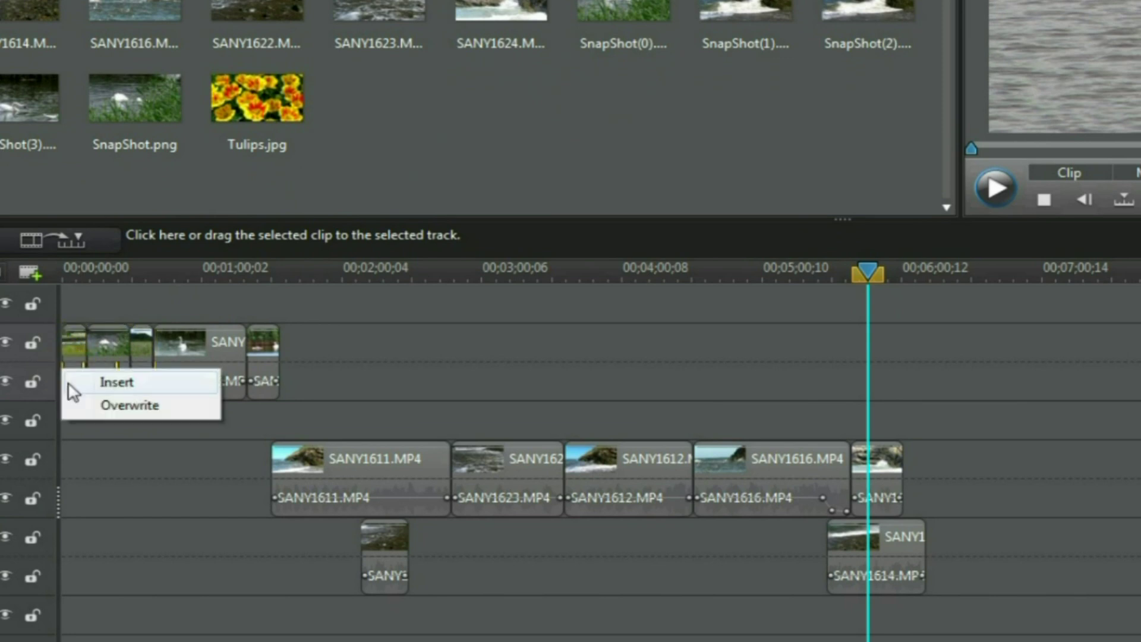
# Choose Insert so SANY1490, SANY1491 and SANY1494 lead the track, shifting existing clips right
pyautogui.click(125, 386)
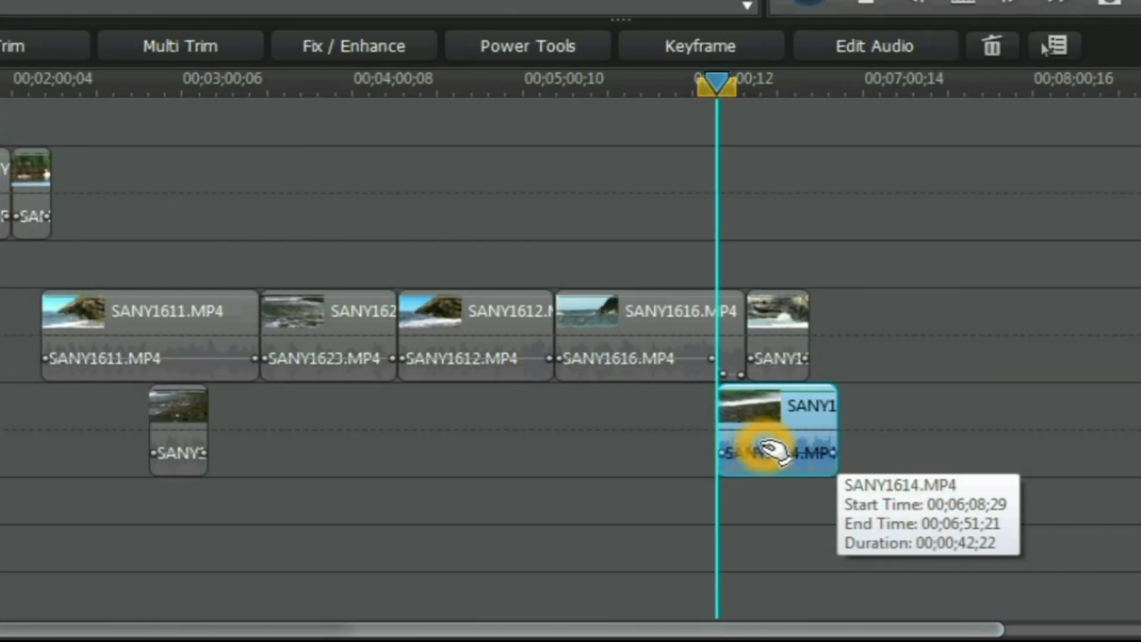
# Move SANY1614 and then SANY1622 from the lower tracks to the main track's end
pyautogui.moveTo(769, 452); pyautogui.dragTo(931, 378)
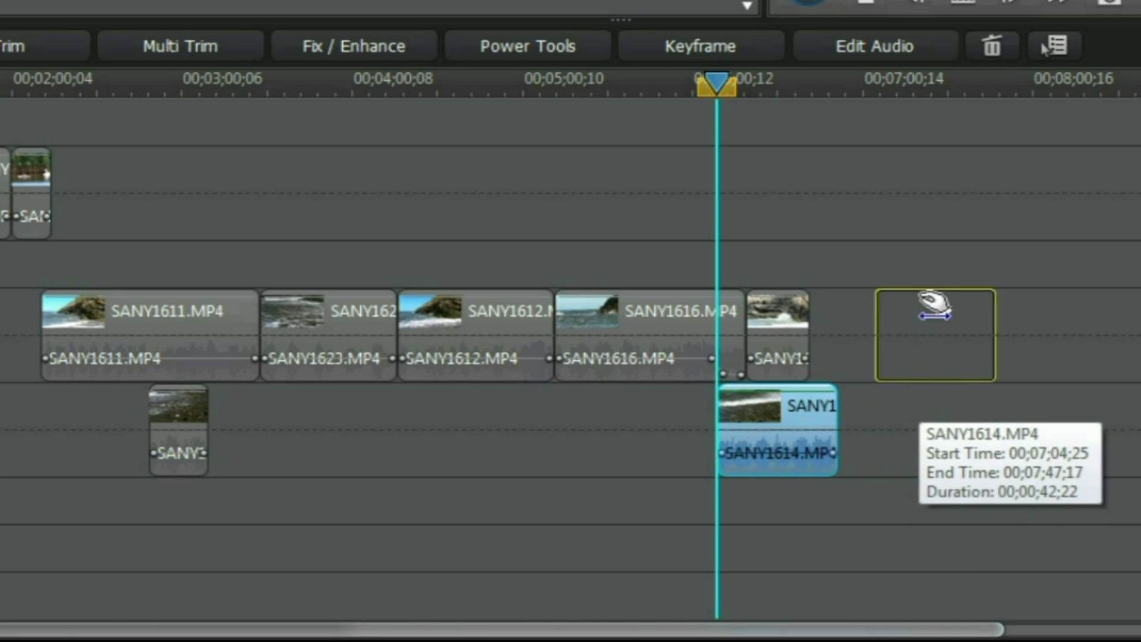
pyautogui.moveTo(933, 307); pyautogui.dragTo(923, 195)
pyautogui.moveTo(923, 482); pyautogui.dragTo(923, 476)
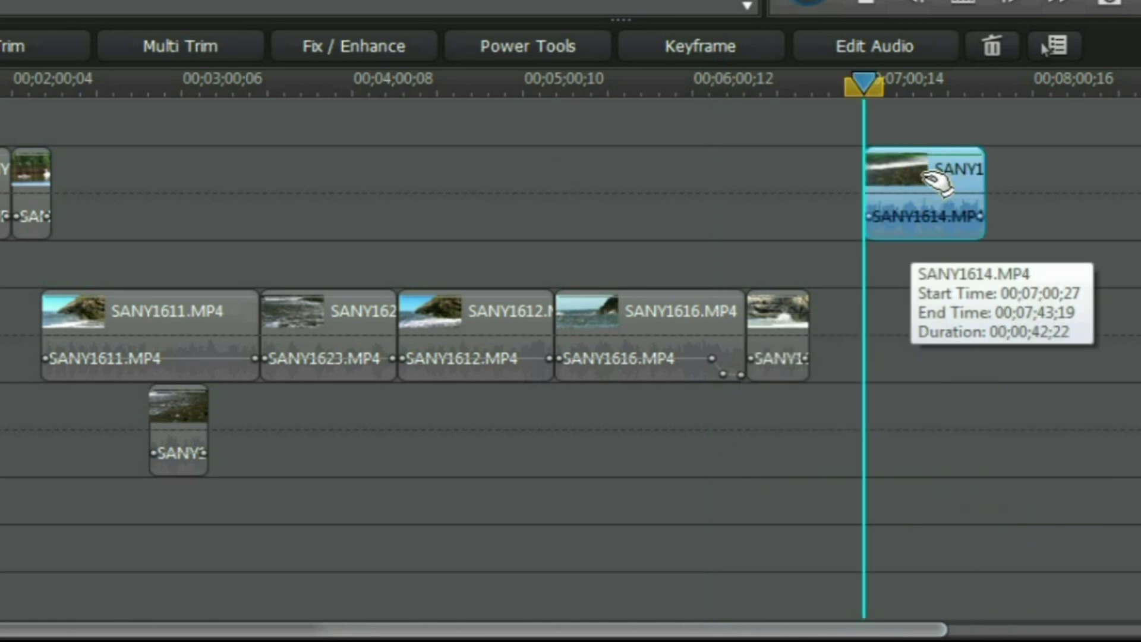
pyautogui.moveTo(932, 185); pyautogui.dragTo(866, 378)
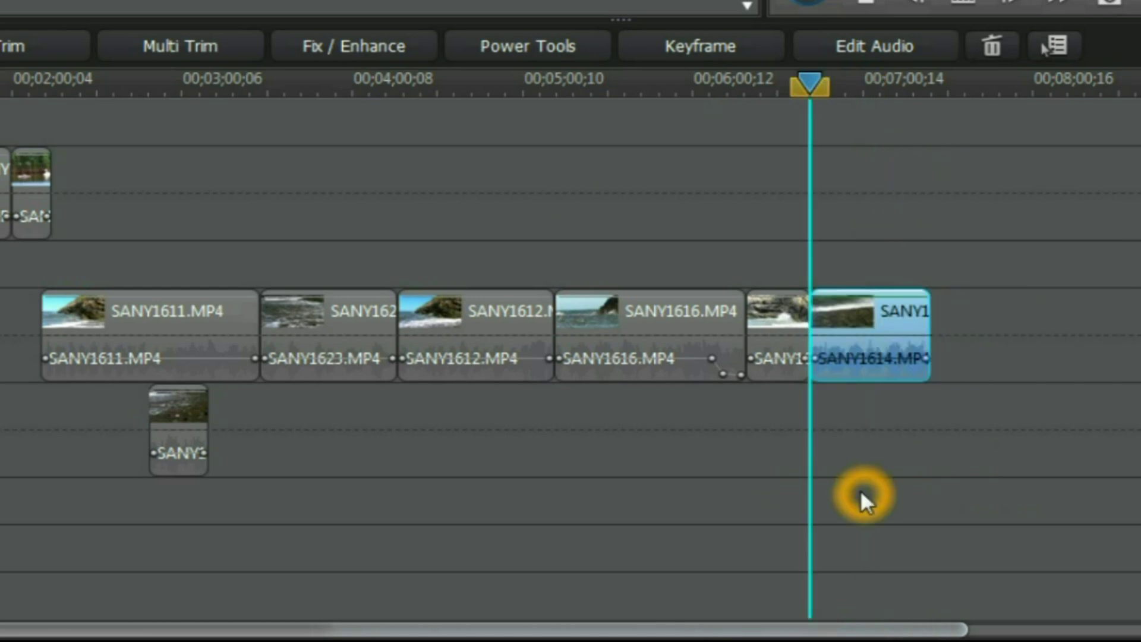
pyautogui.click(170, 457)
pyautogui.click(171, 453)
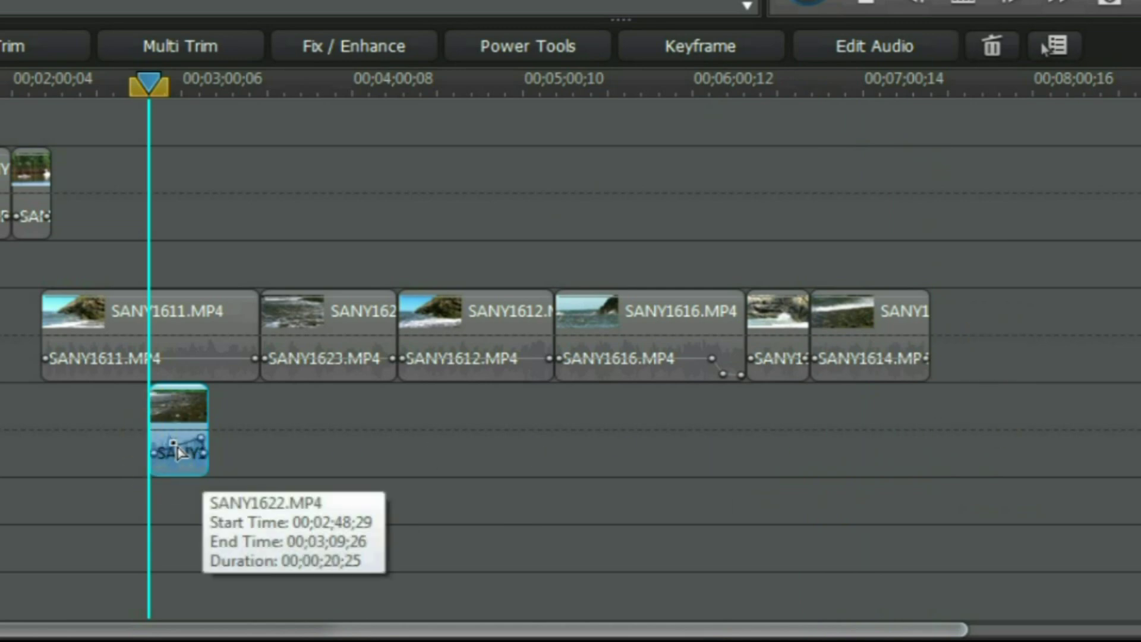
pyautogui.moveTo(192, 426); pyautogui.dragTo(981, 369)
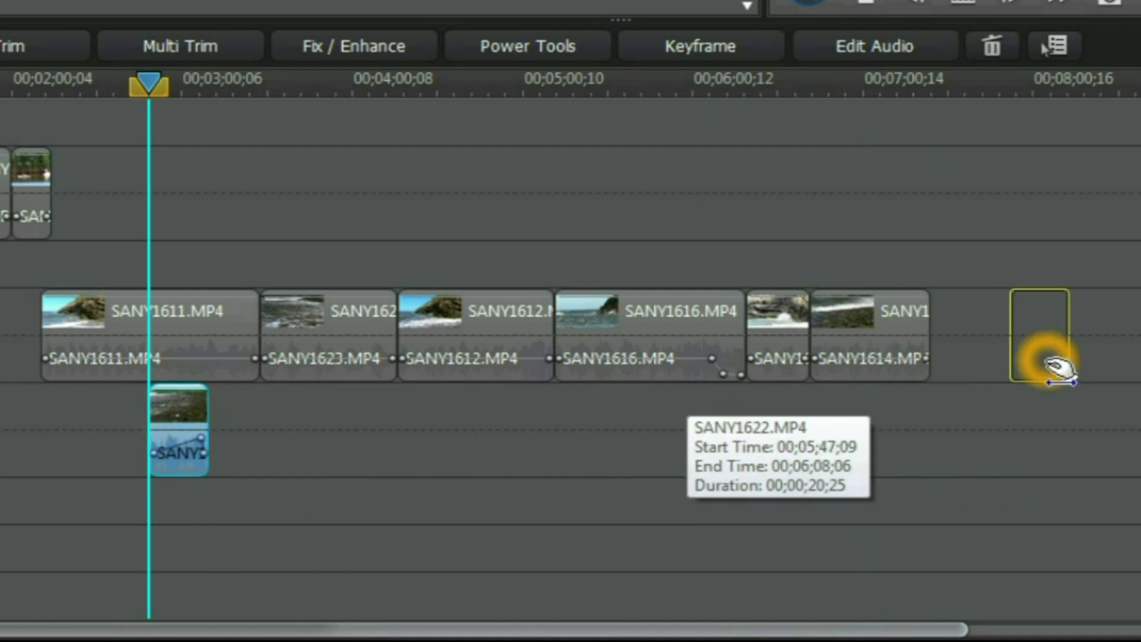
pyautogui.moveTo(980, 368); pyautogui.dragTo(958, 447)
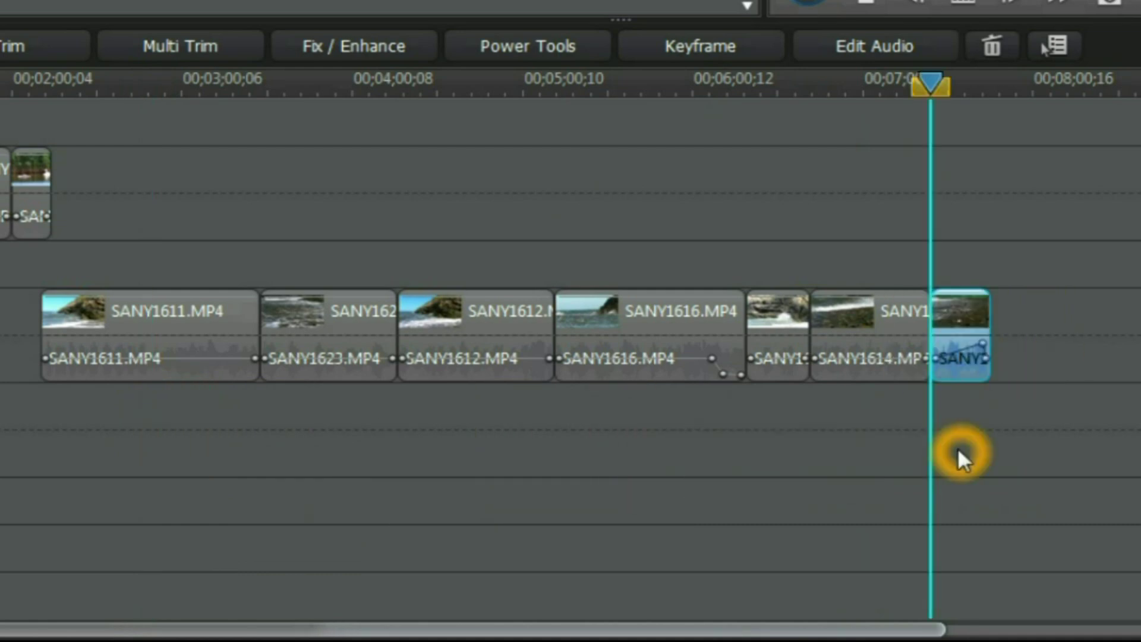
# Drag the volume keyframe off SANY1622 to delete it
pyautogui.click(987, 343)
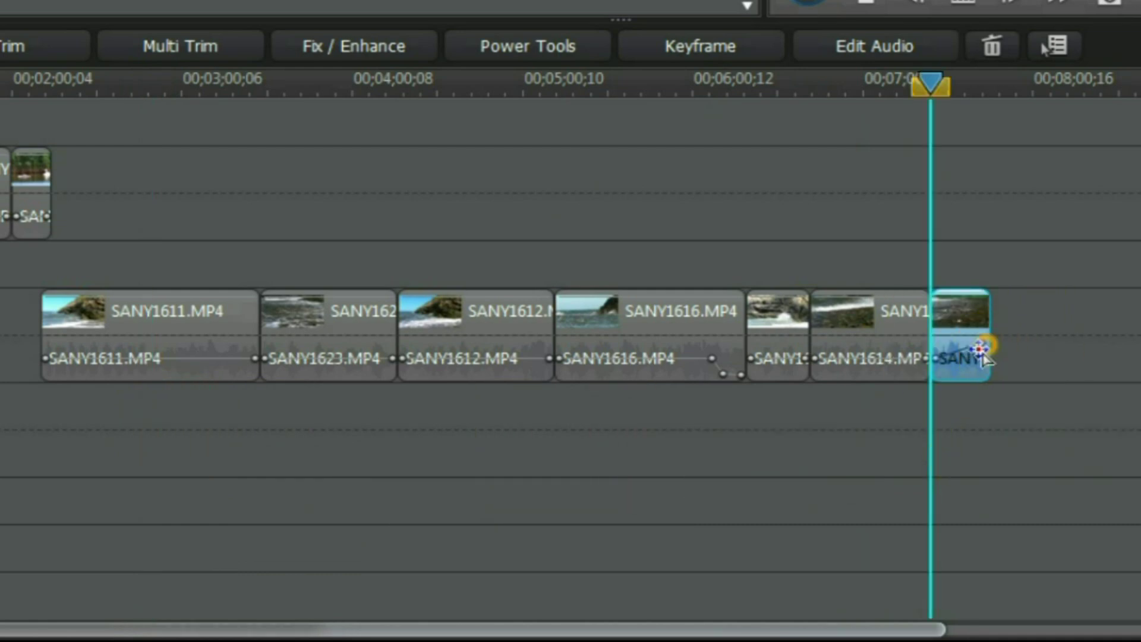
pyautogui.click(981, 350)
pyautogui.click(973, 360)
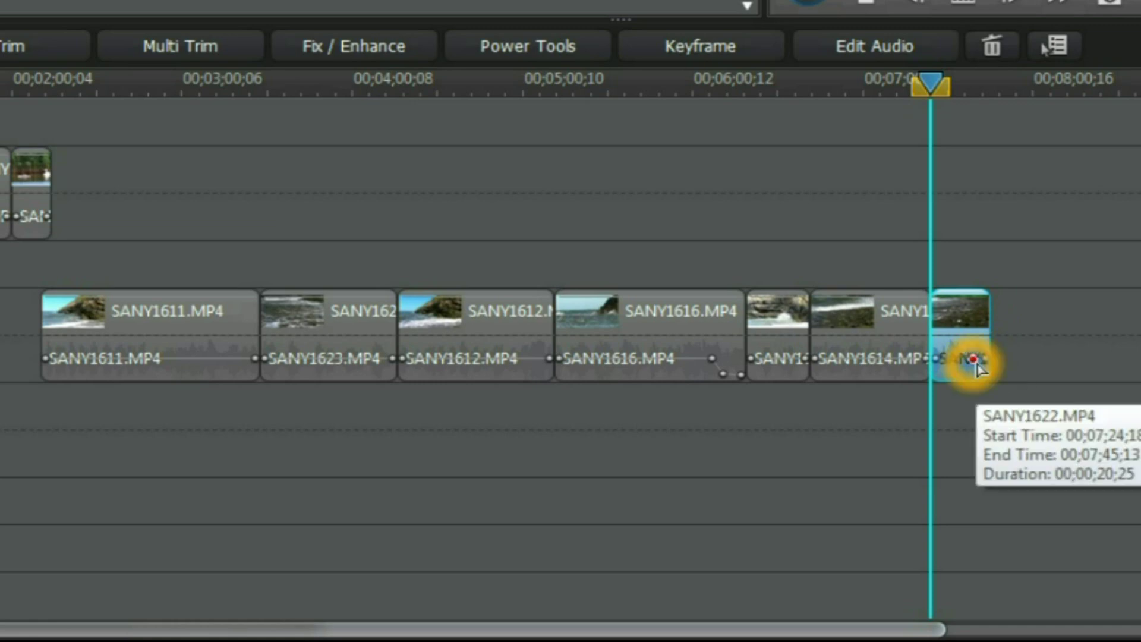
pyautogui.moveTo(978, 359); pyautogui.dragTo(980, 440)
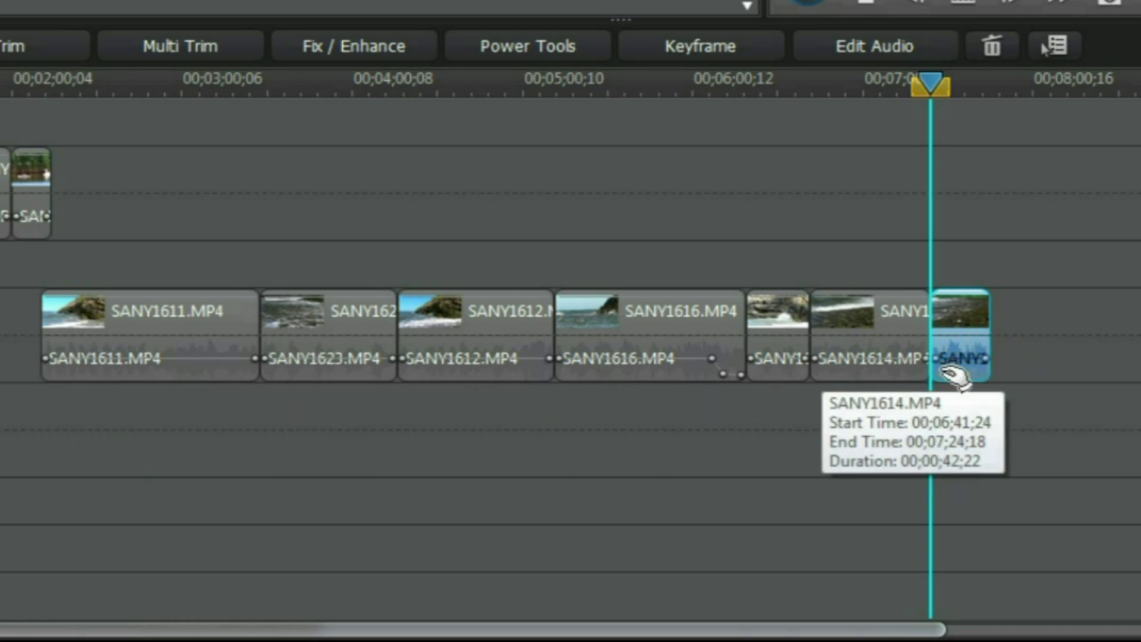
pyautogui.click(1019, 386)
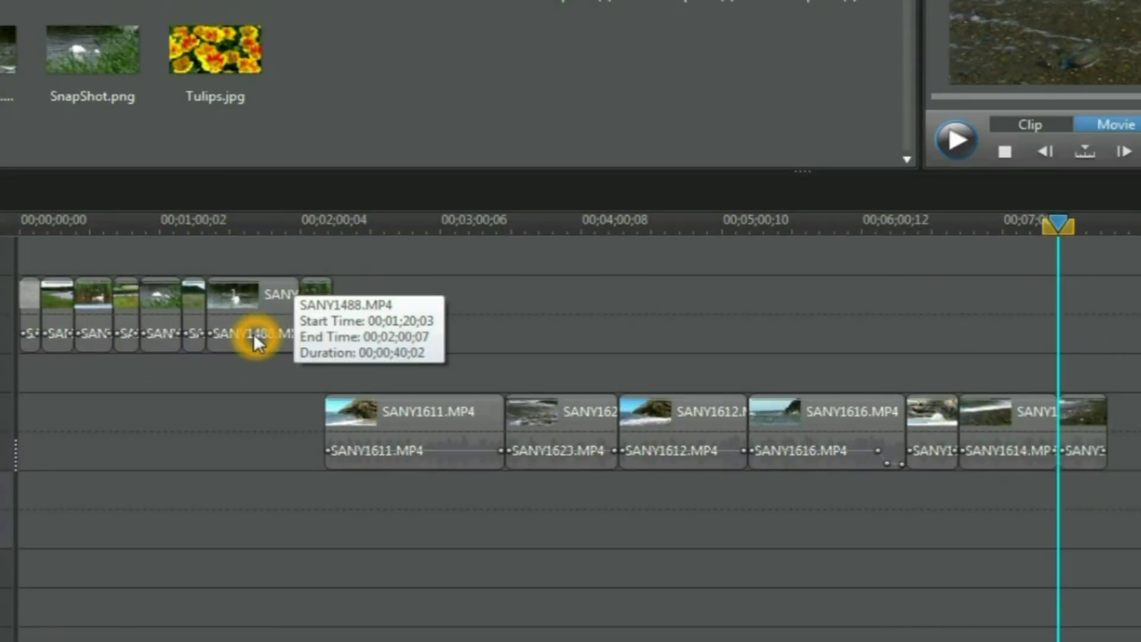
# Unlink SANY1488's video and audio with Unlink Objects, then select only its audio
pyautogui.click(253, 333)
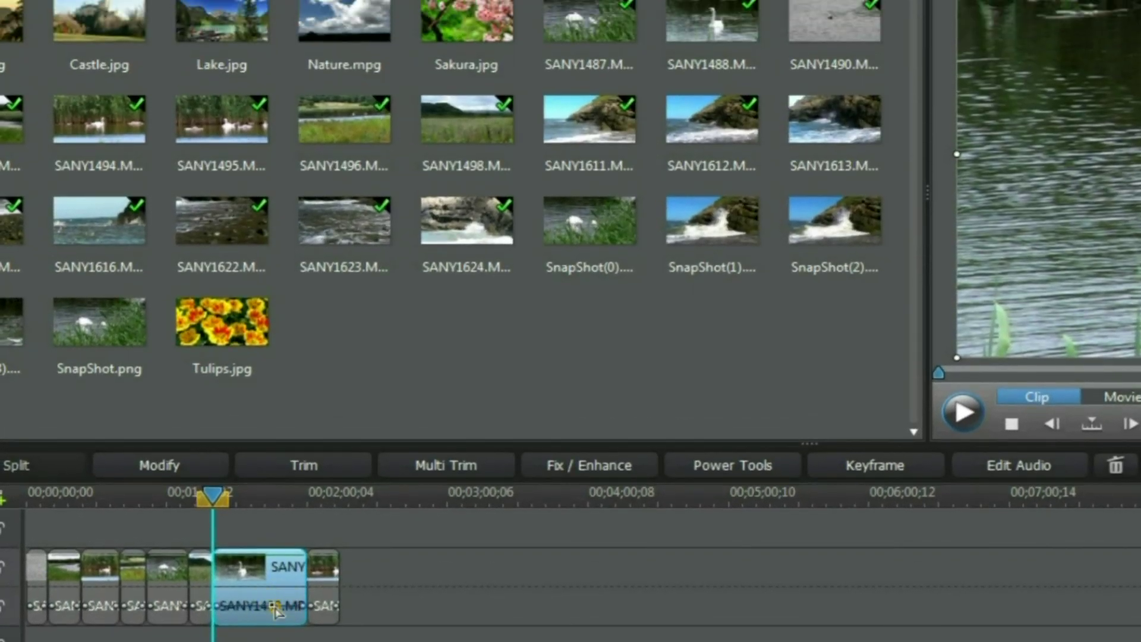
pyautogui.rightClick(275, 568)
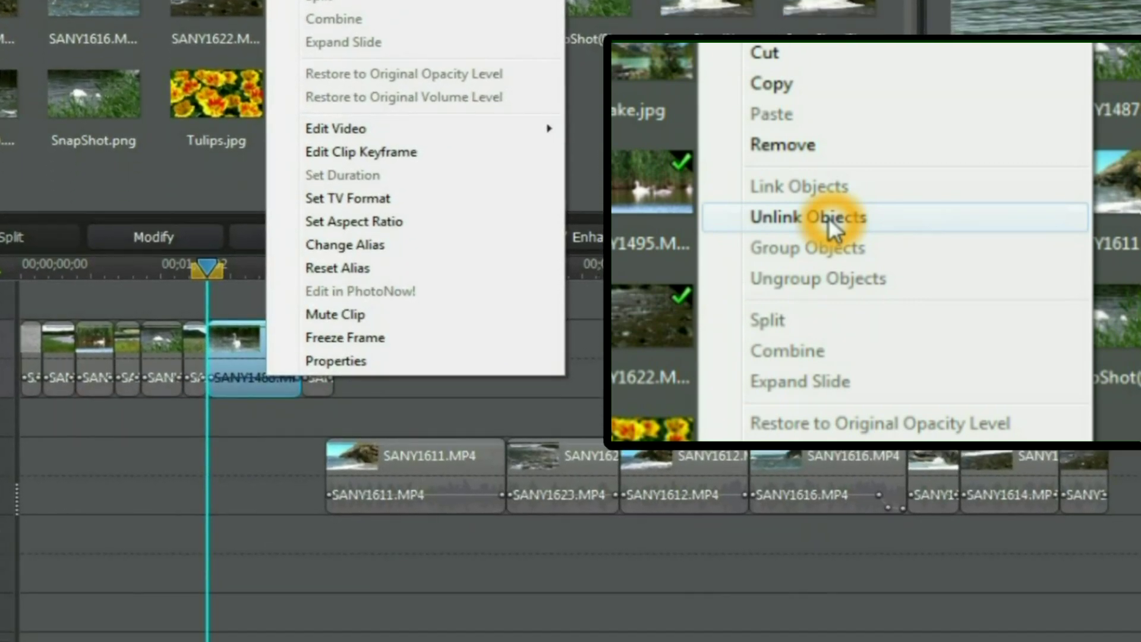
pyautogui.click(369, 71)
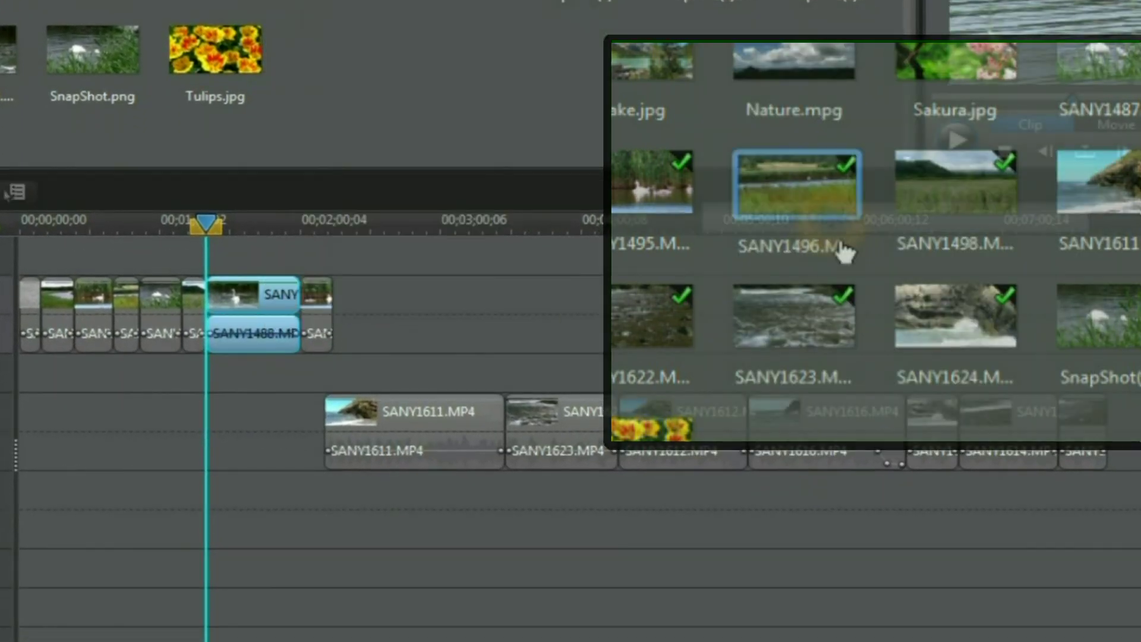
pyautogui.click(382, 339)
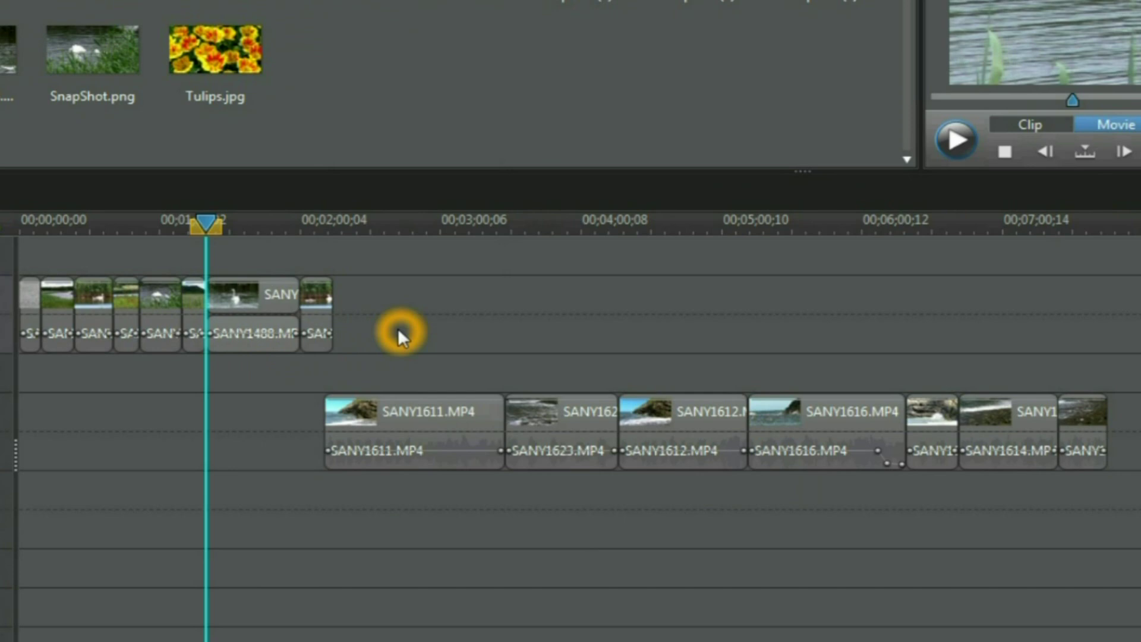
pyautogui.moveTo(288, 314)
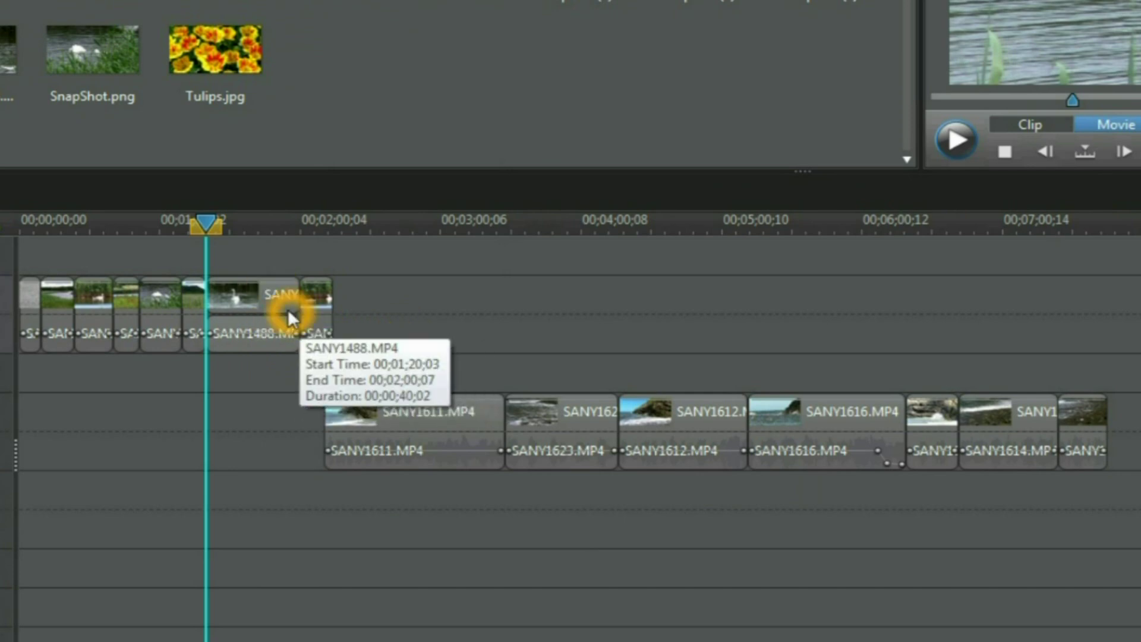
pyautogui.click(263, 335)
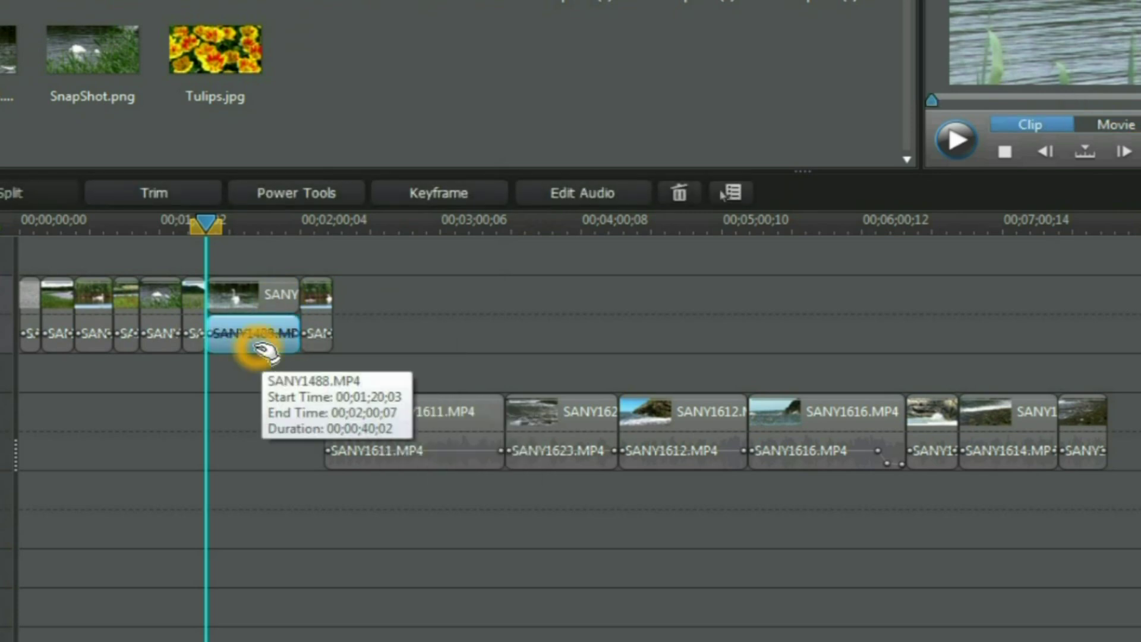
# Move SANY1488's audio to a lower track, return it under the video, and select both parts
pyautogui.moveTo(266, 354)
pyautogui.mouseDown()
pyautogui.moveTo(288, 548)
pyautogui.moveTo(690, 558)
pyautogui.mouseUp()
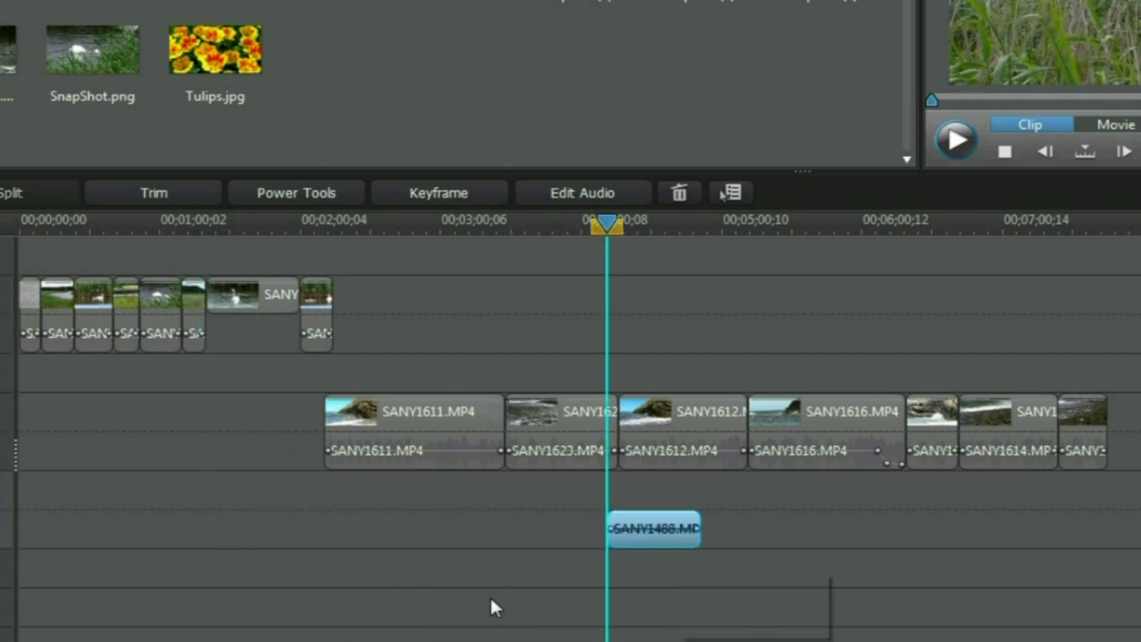
pyautogui.click(271, 299)
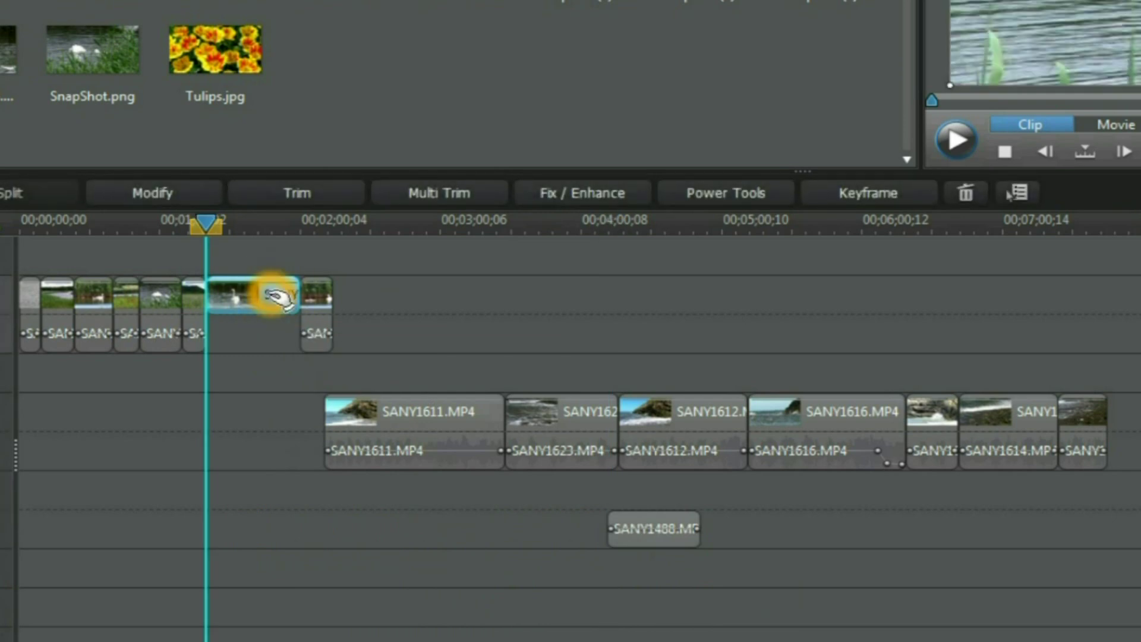
pyautogui.click(635, 539)
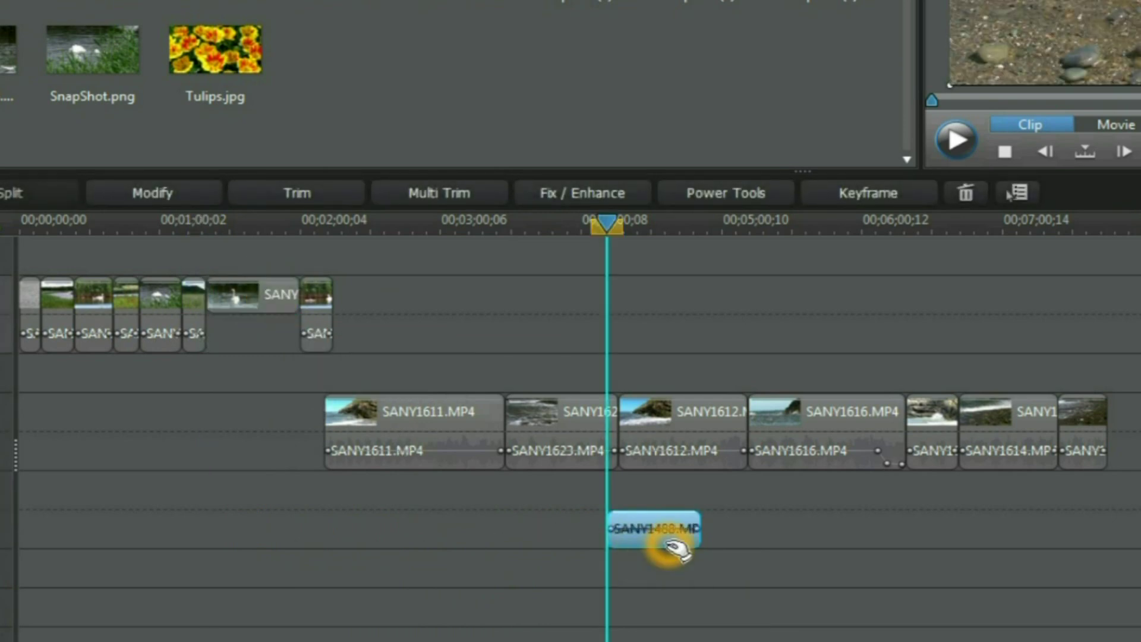
pyautogui.moveTo(653, 541)
pyautogui.mouseDown()
pyautogui.moveTo(346, 462)
pyautogui.moveTo(276, 340)
pyautogui.mouseUp()
pyautogui.click(265, 453)
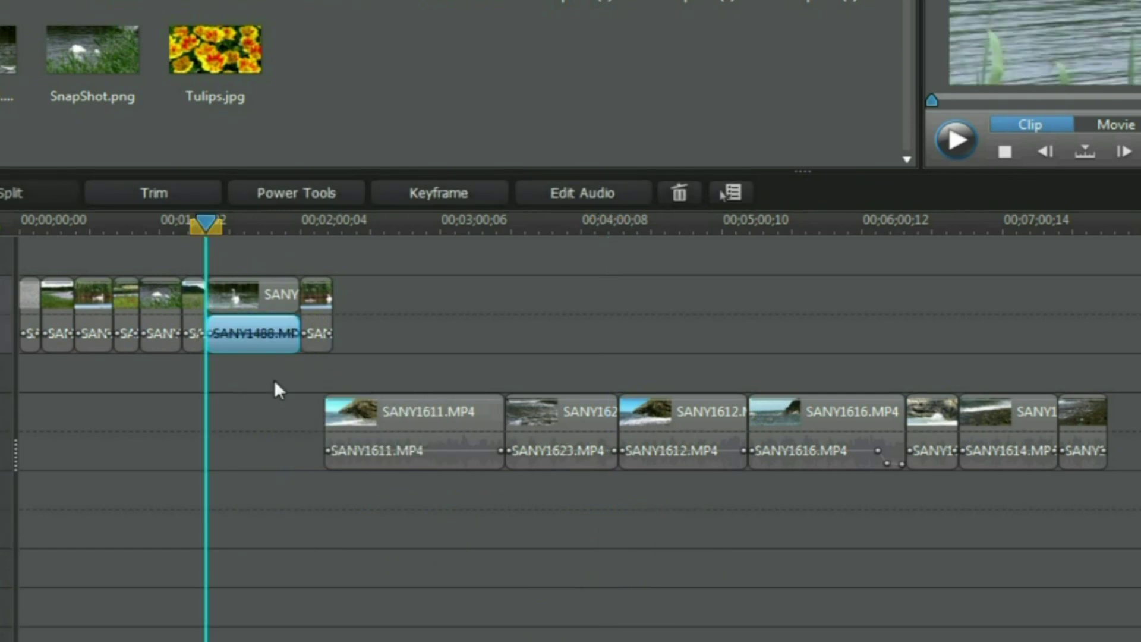
pyautogui.click(277, 308)
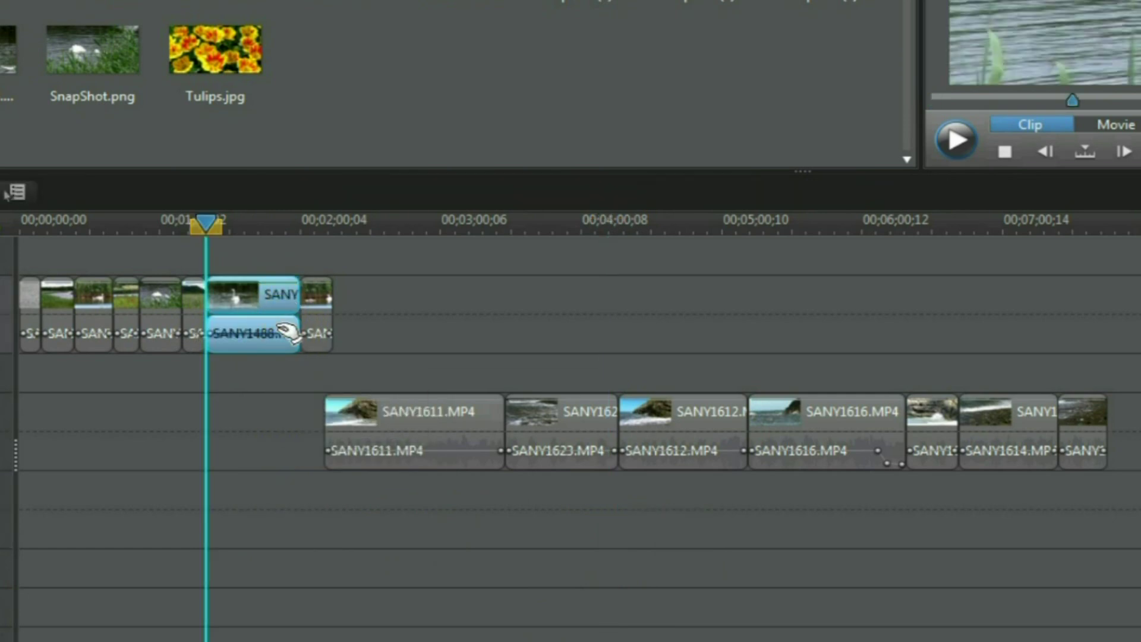
# Relink SANY1488's selected video and audio using Link Objects
pyautogui.rightClick(284, 349)
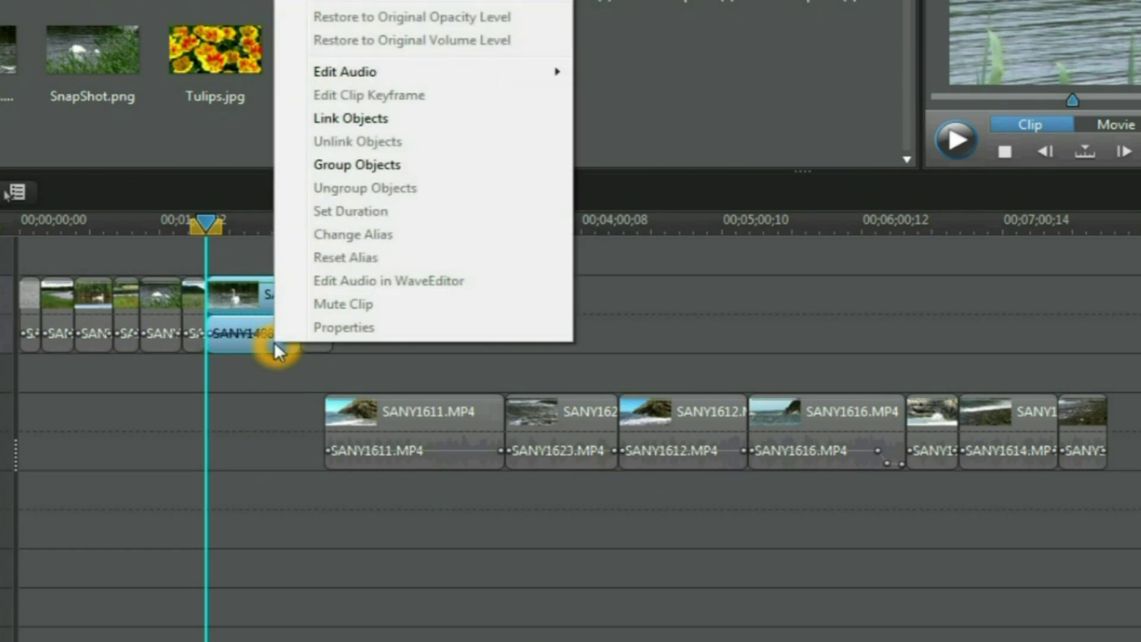
pyautogui.click(362, 123)
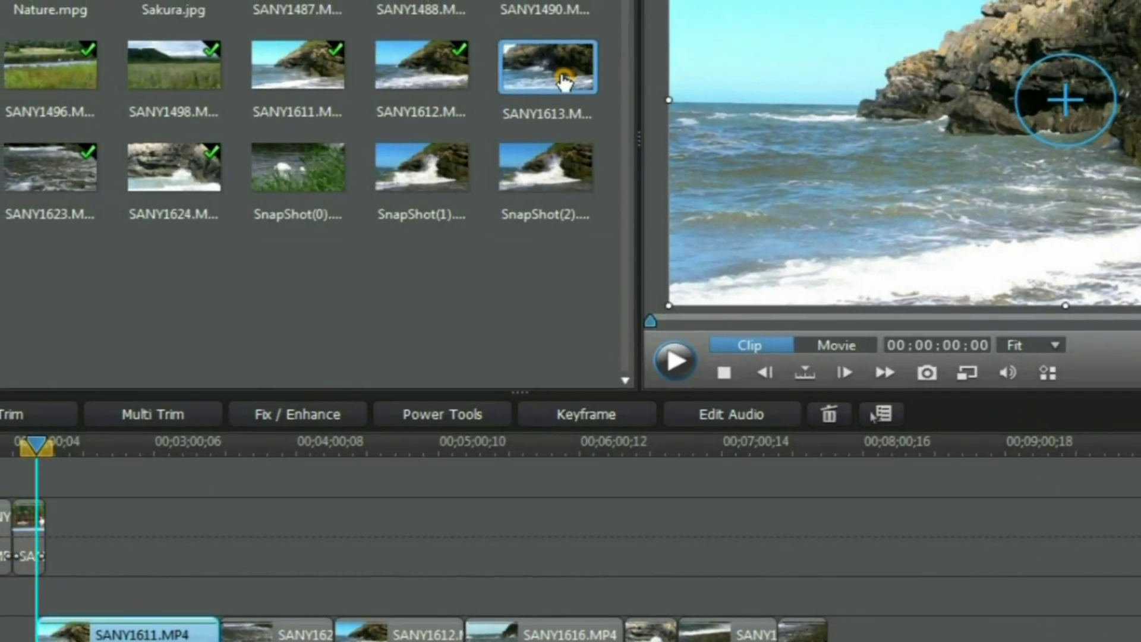
# Place SANY1613 on a lower track, unlink its audio, and shift that audio later
pyautogui.moveTo(563, 81); pyautogui.dragTo(453, 494)
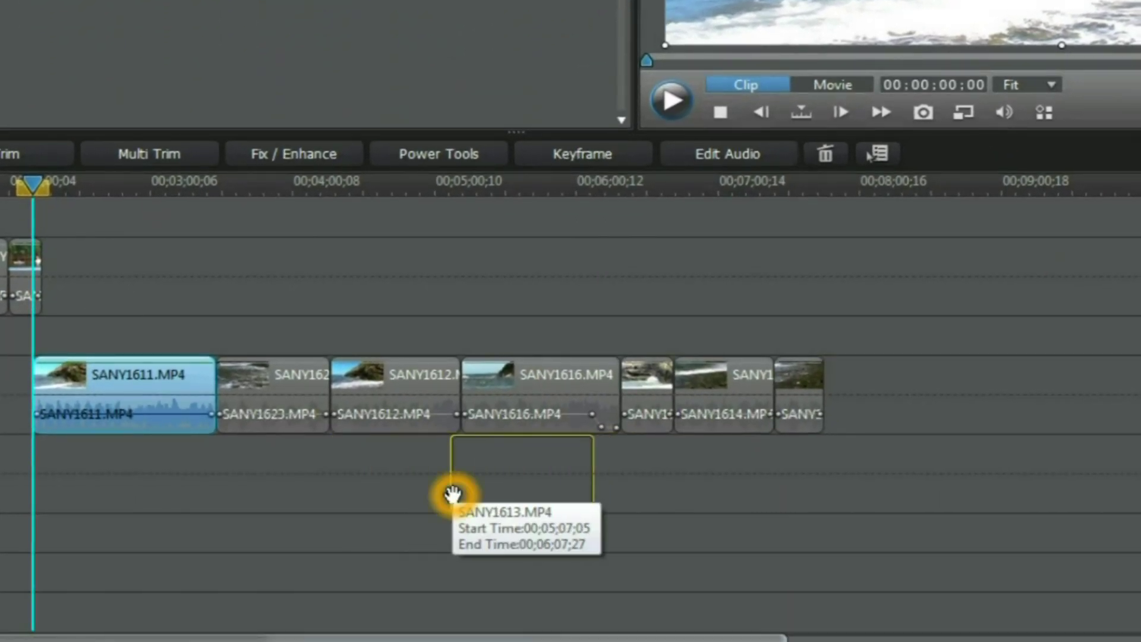
pyautogui.moveTo(454, 493); pyautogui.dragTo(455, 496)
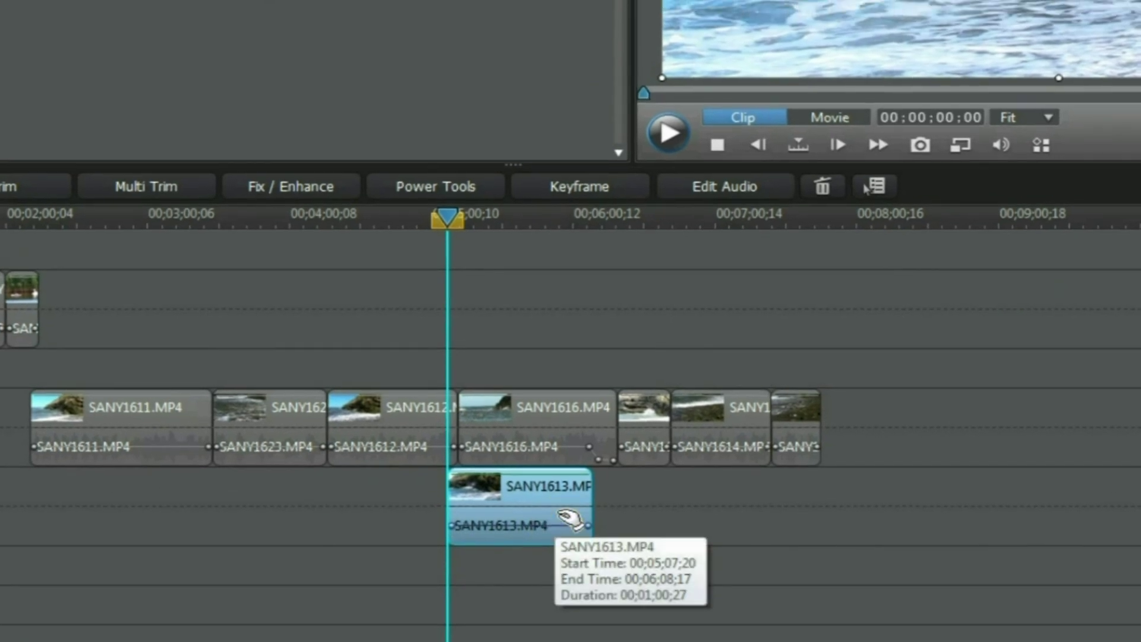
pyautogui.rightClick(567, 519)
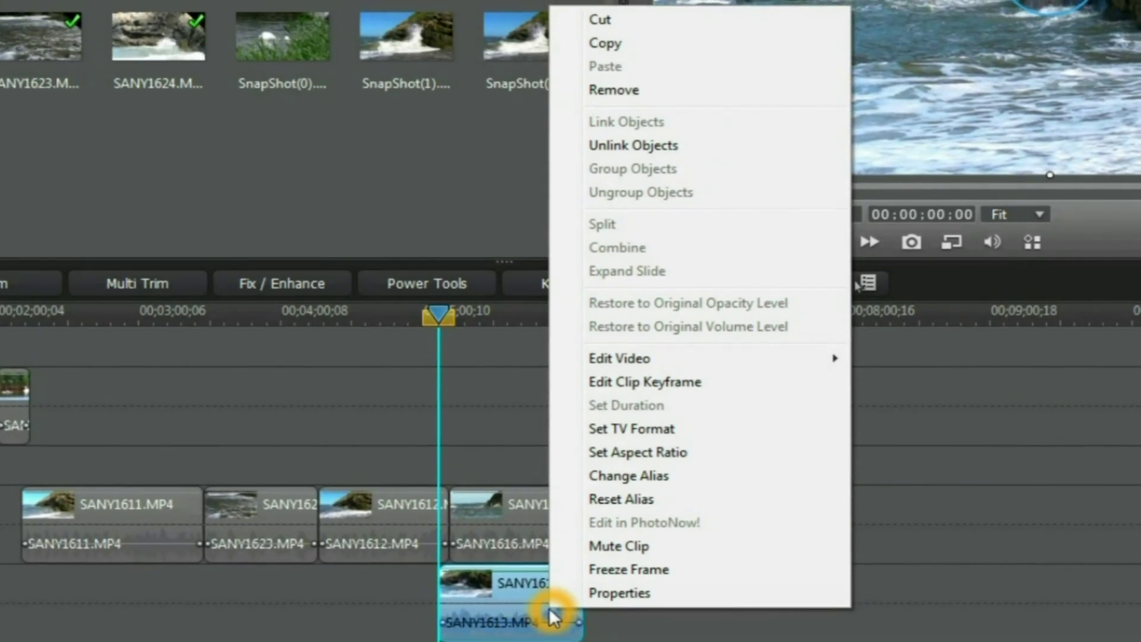
pyautogui.click(628, 145)
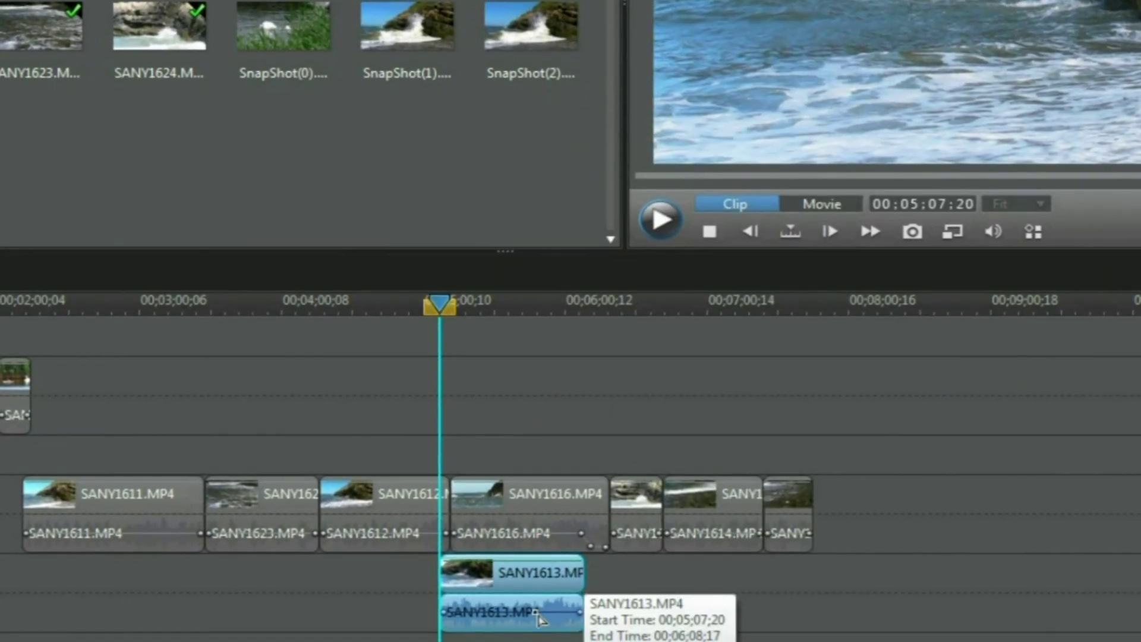
pyautogui.click(670, 489)
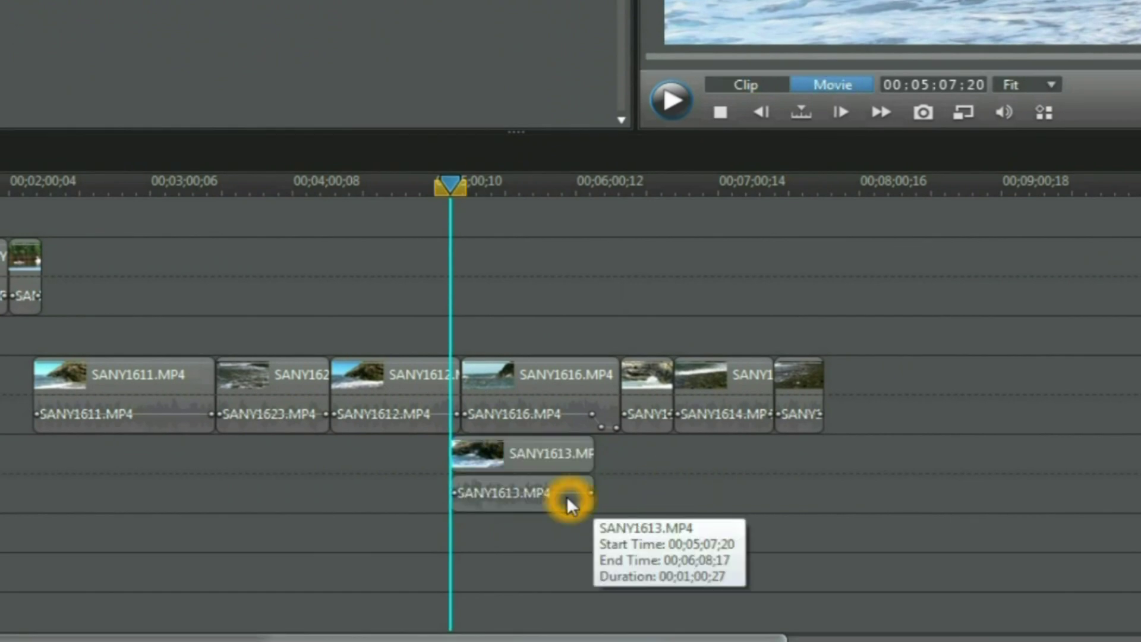
pyautogui.moveTo(566, 496); pyautogui.dragTo(744, 502)
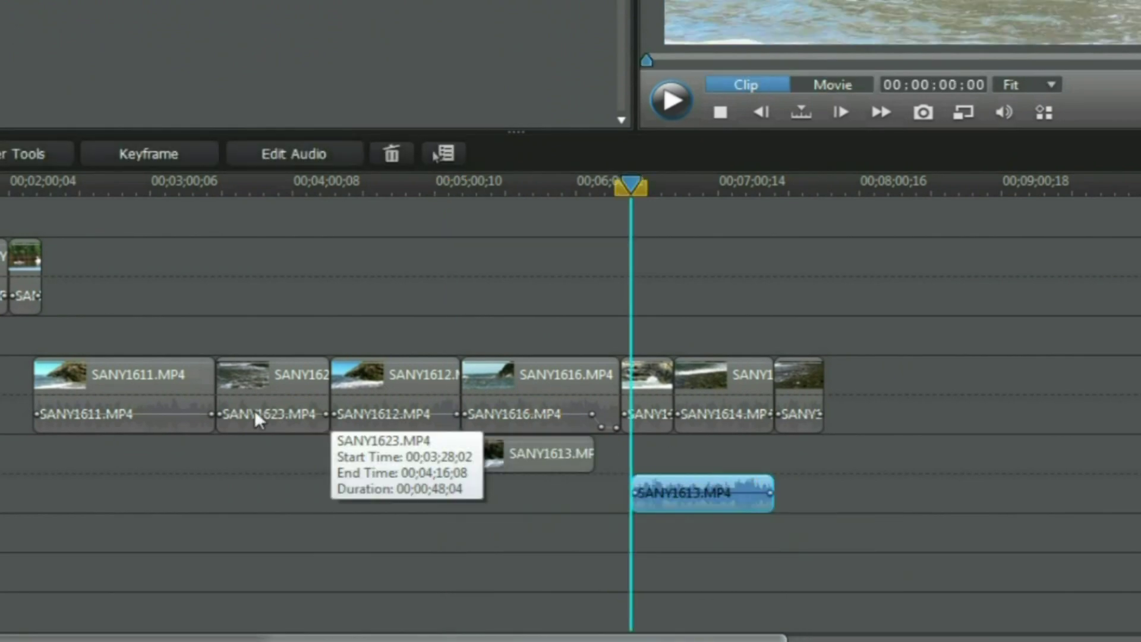
# Select SANY1611 onward plus SANY1613's parts and group them with Group Objects
pyautogui.click(124, 415)
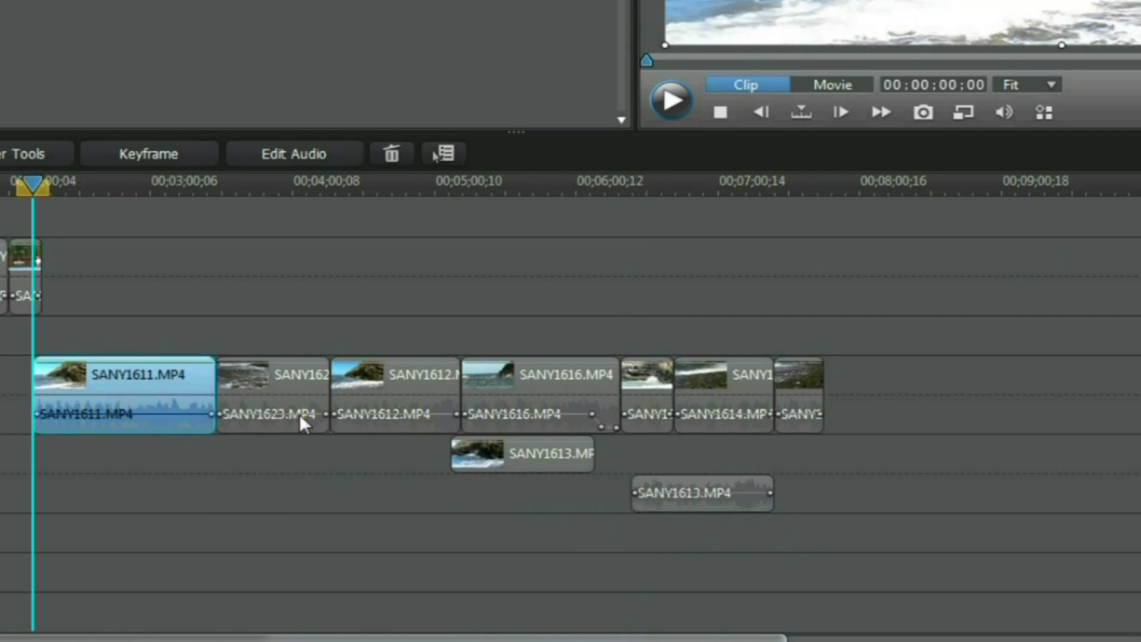
pyautogui.moveTo(299, 414)
pyautogui.mouseDown()
pyautogui.moveTo(647, 424)
pyautogui.moveTo(726, 506)
pyautogui.mouseUp()
pyautogui.keyDown('ctrl'); pyautogui.click(726, 508); pyautogui.keyUp('ctrl')
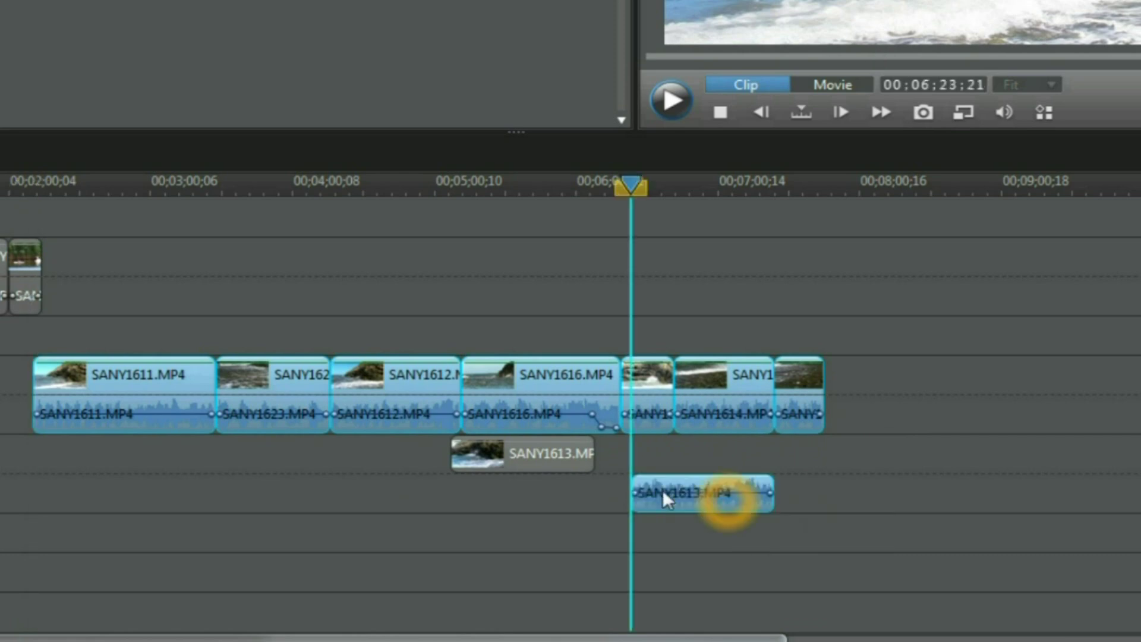
pyautogui.keyDown('ctrl'); pyautogui.click(528, 454); pyautogui.keyUp('ctrl')
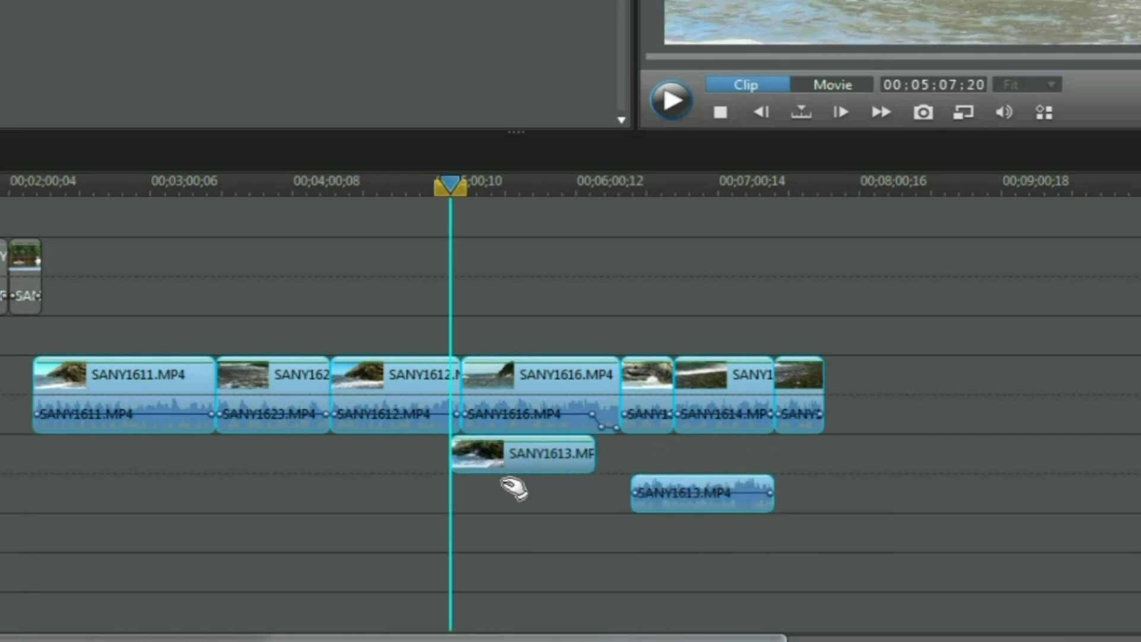
pyautogui.rightClick(550, 411)
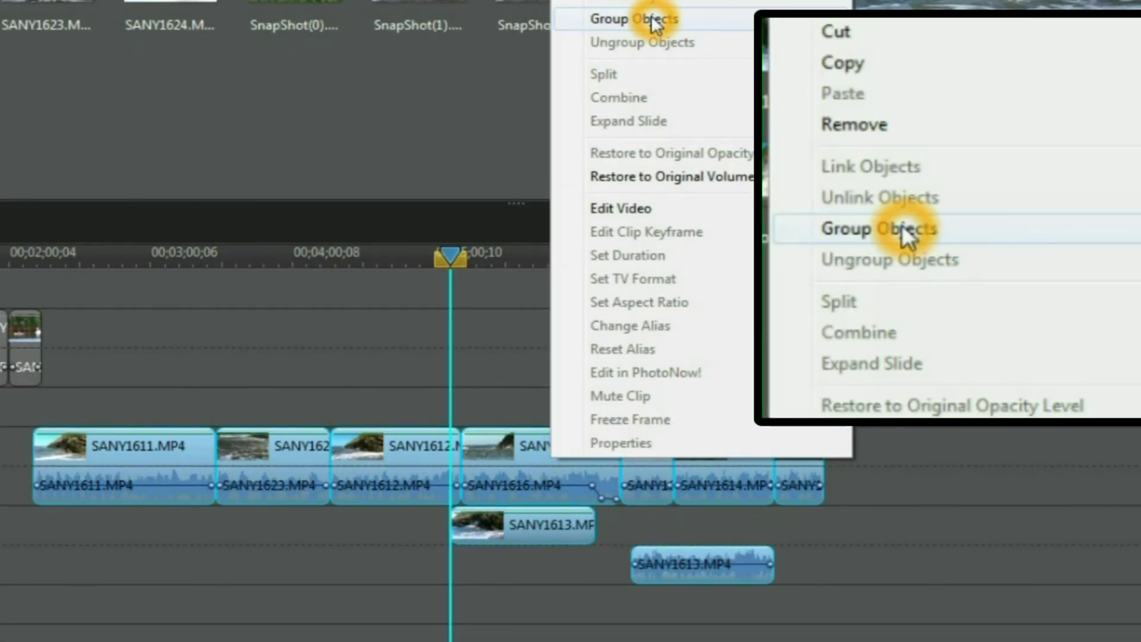
pyautogui.click(648, 51)
# Select the group and drag it later, then back earlier on the timeline
pyautogui.click(934, 535)
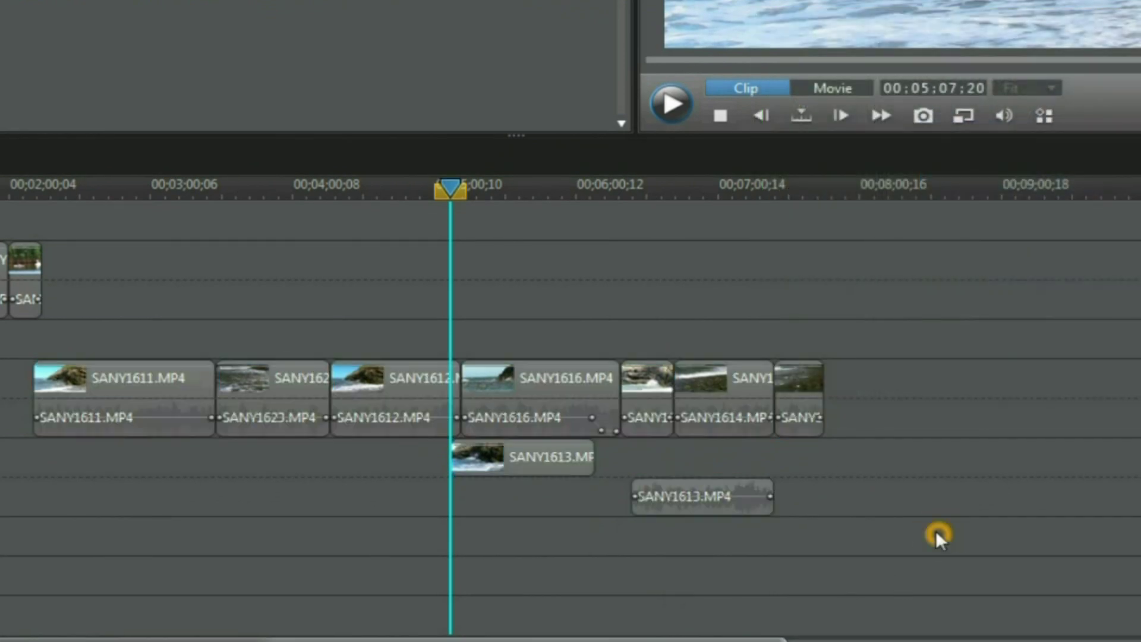
pyautogui.click(135, 429)
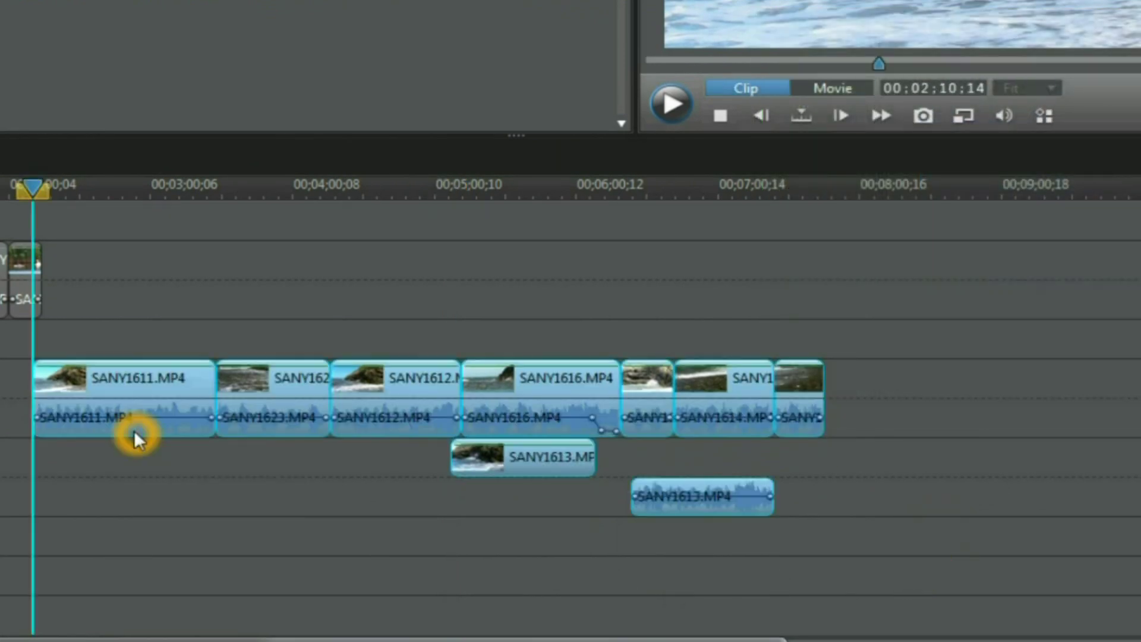
pyautogui.moveTo(145, 439); pyautogui.dragTo(401, 452)
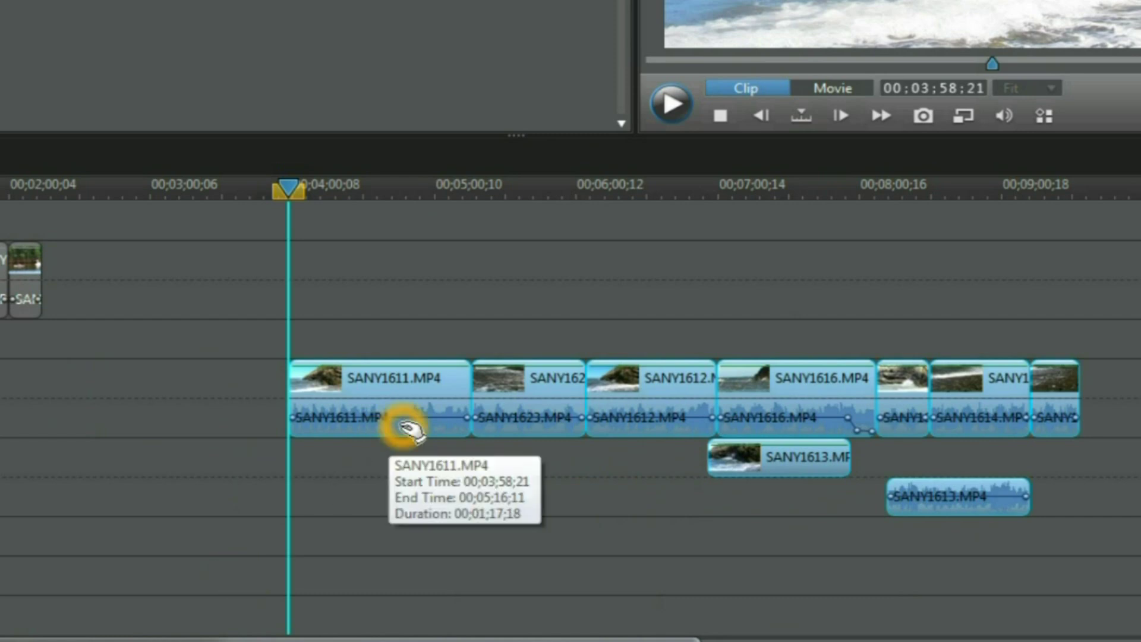
pyautogui.moveTo(406, 431); pyautogui.dragTo(224, 429)
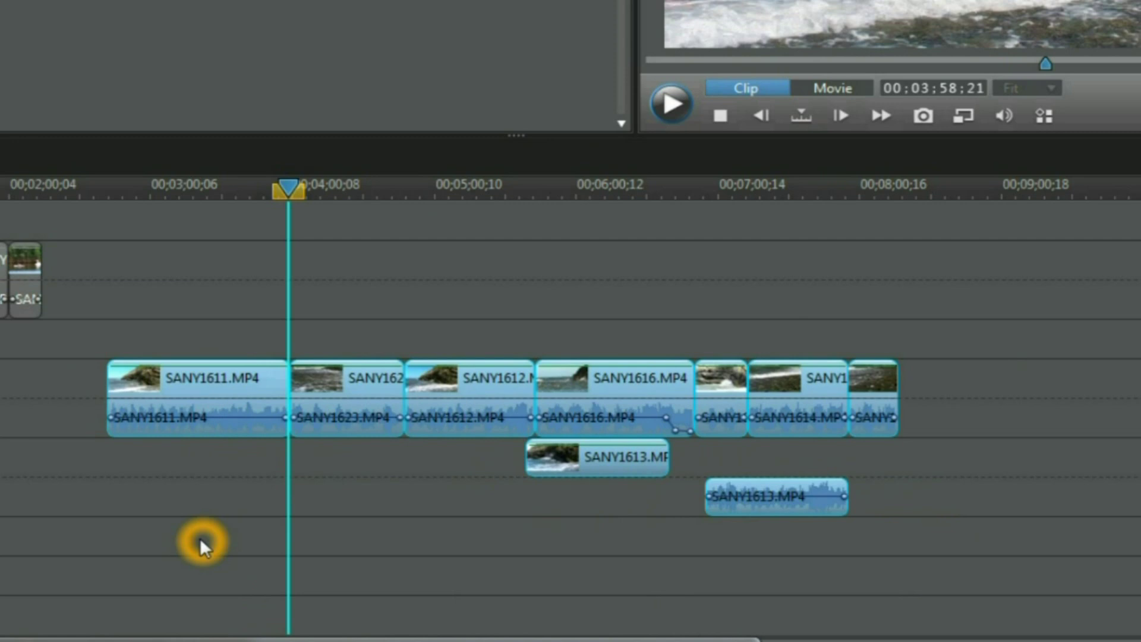
# Ungroup the timeline clips with Ungroup Objects and clear the selection
pyautogui.click(239, 429)
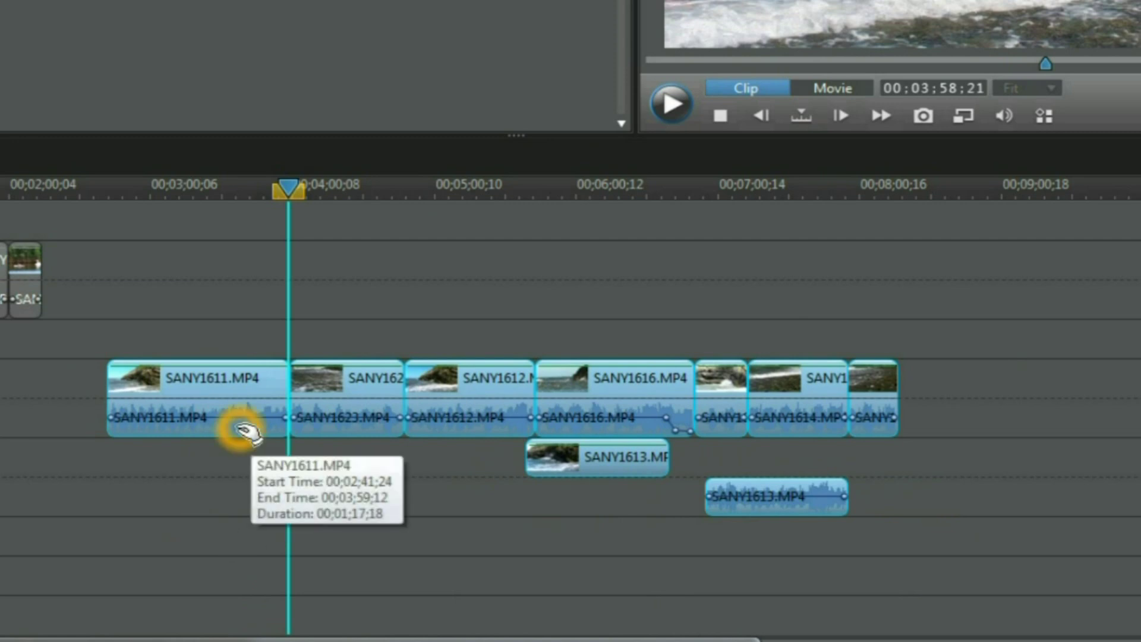
pyautogui.rightClick(248, 433)
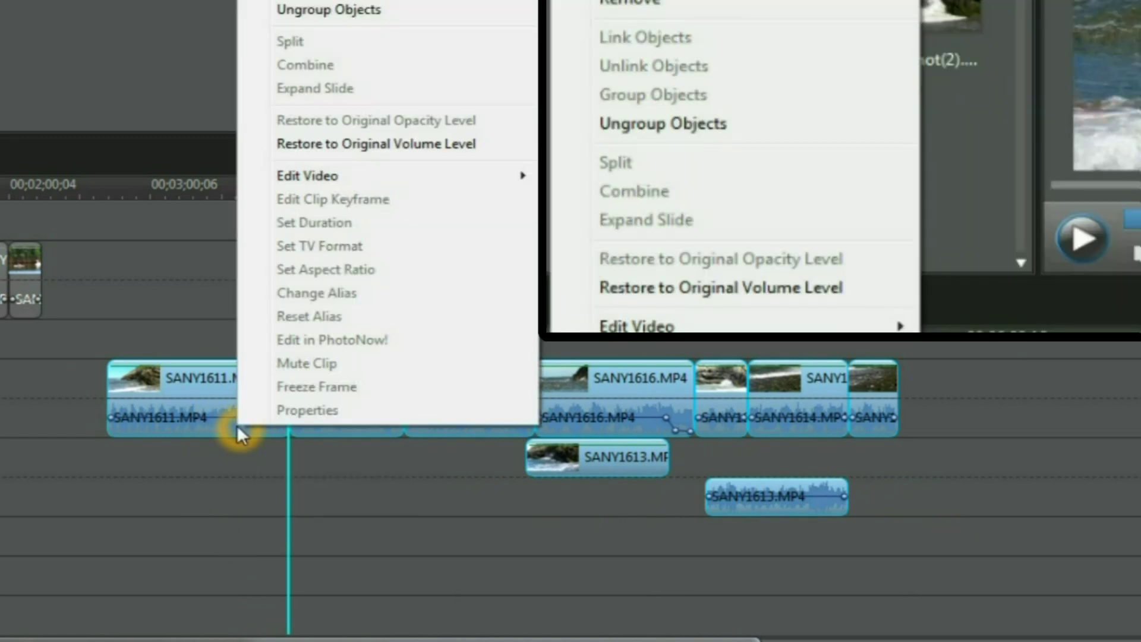
pyautogui.click(337, 13)
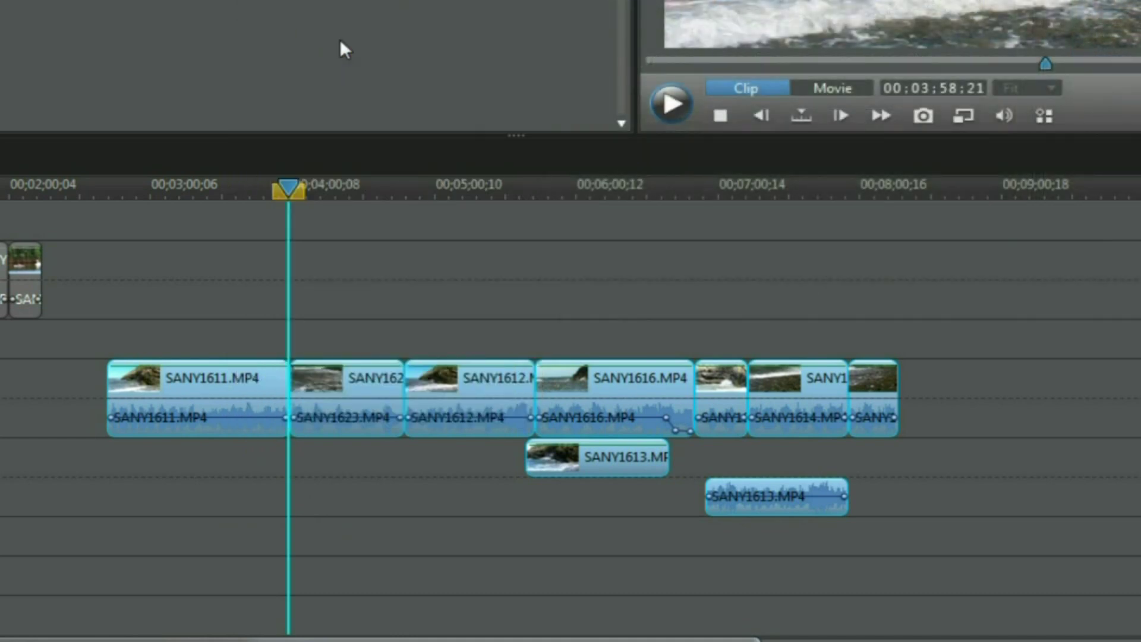
pyautogui.click(386, 461)
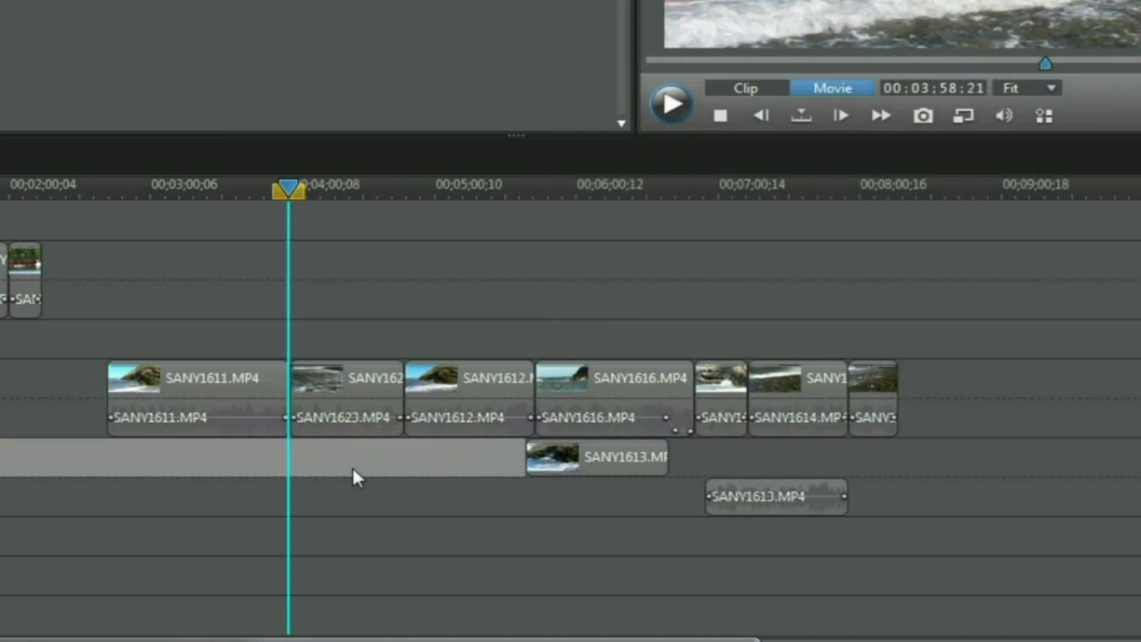
# Drag SANY1611 alone earlier, then return it to its original 2:41 start
pyautogui.click(235, 416)
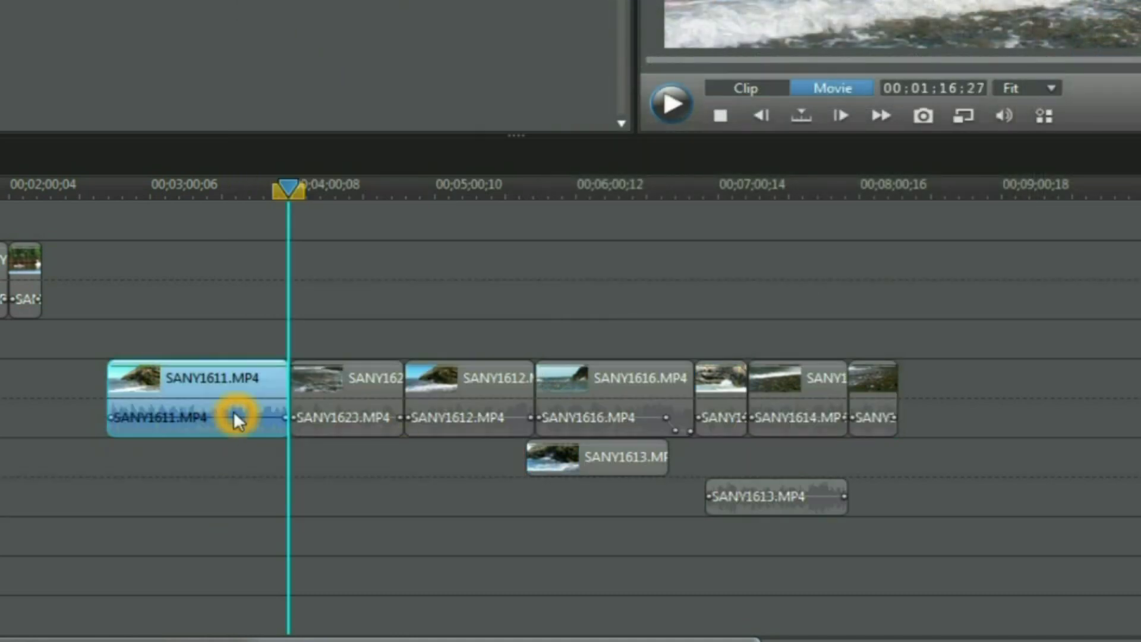
pyautogui.moveTo(234, 417); pyautogui.dragTo(170, 416)
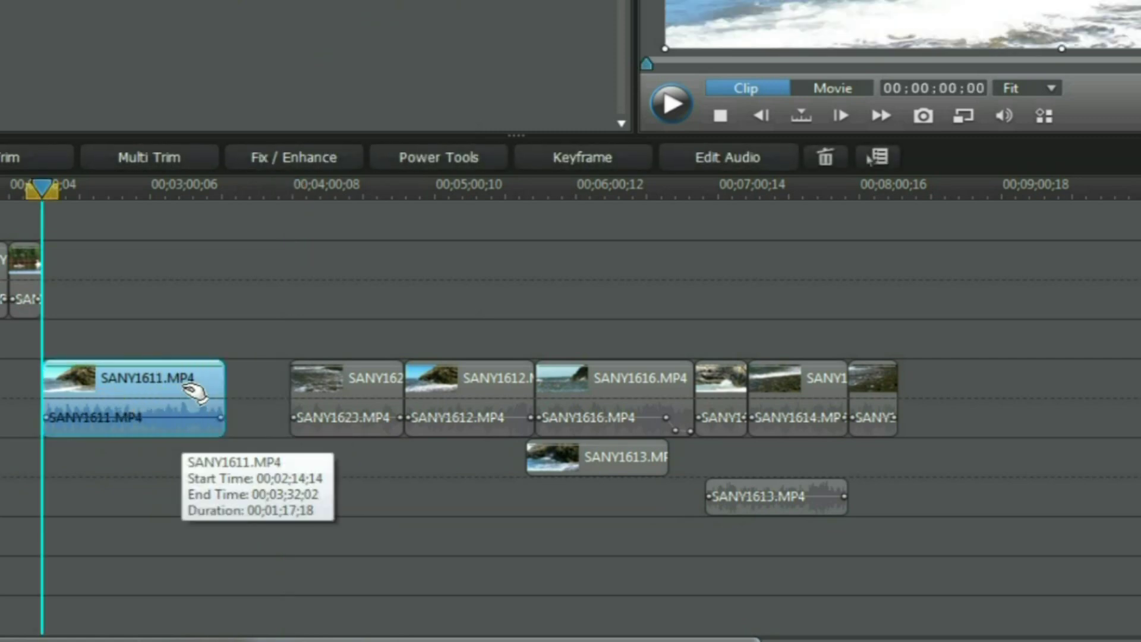
pyautogui.moveTo(223, 408)
pyautogui.mouseDown()
pyautogui.moveTo(255, 403)
pyautogui.moveTo(245, 397)
pyautogui.mouseUp()
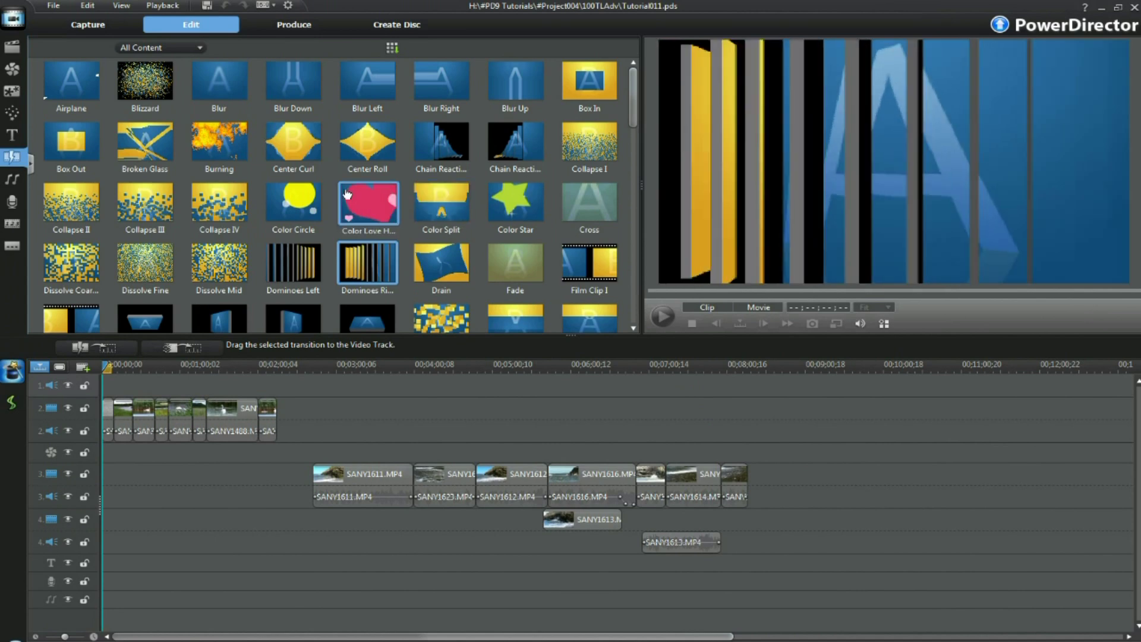
# Preview the Collapse III, Film Clip I, Drain and Center Roll transitions
pyautogui.click(152, 213)
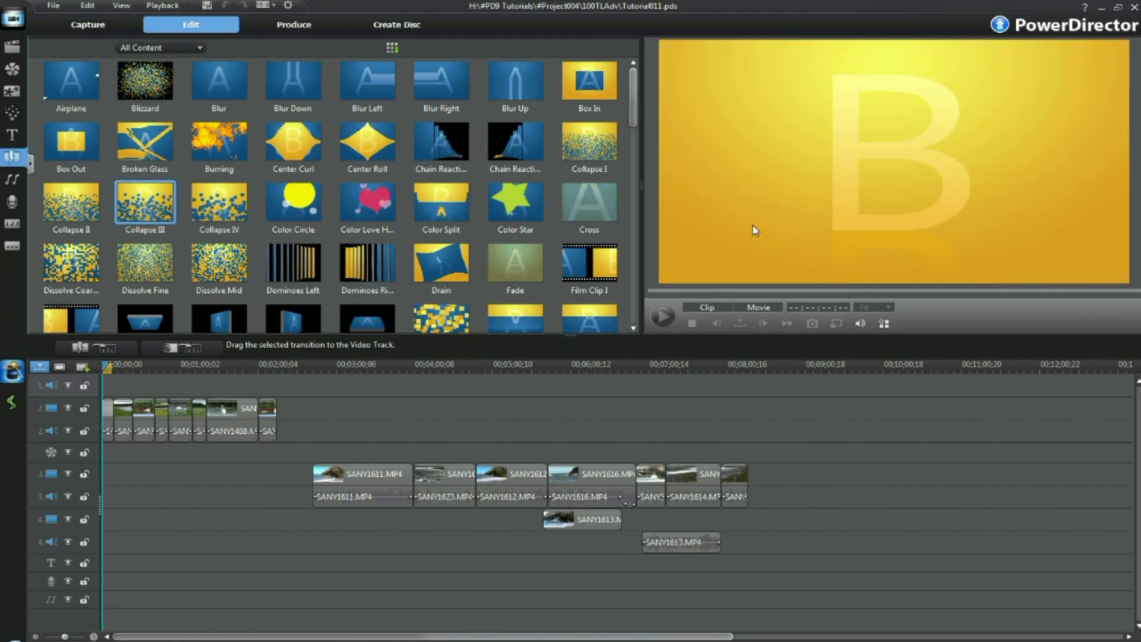
pyautogui.click(599, 278)
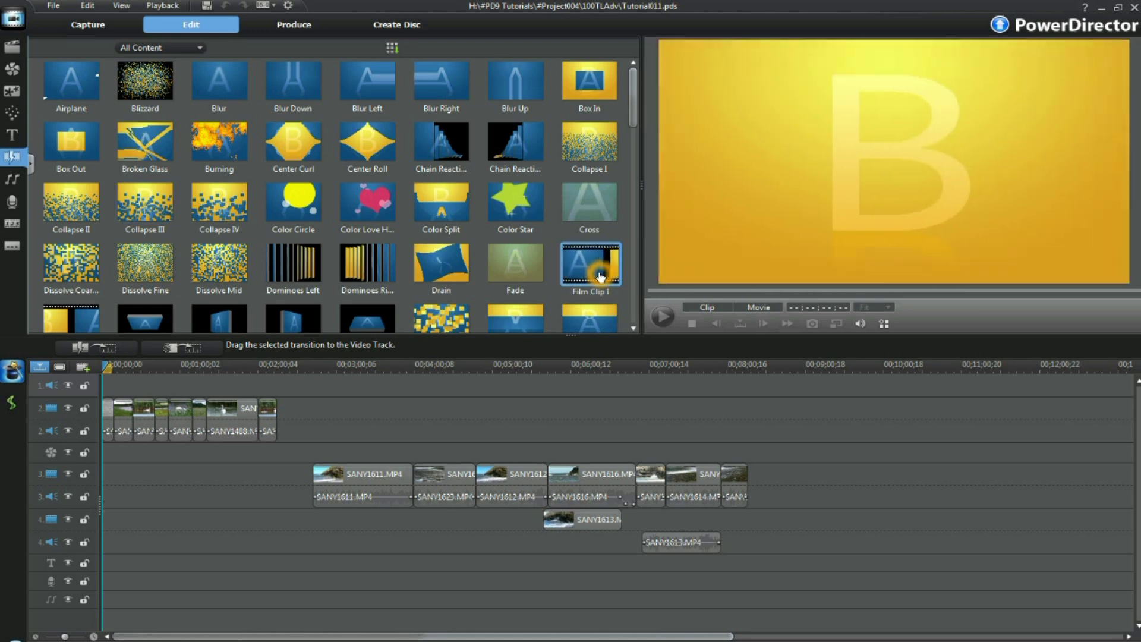
pyautogui.click(441, 267)
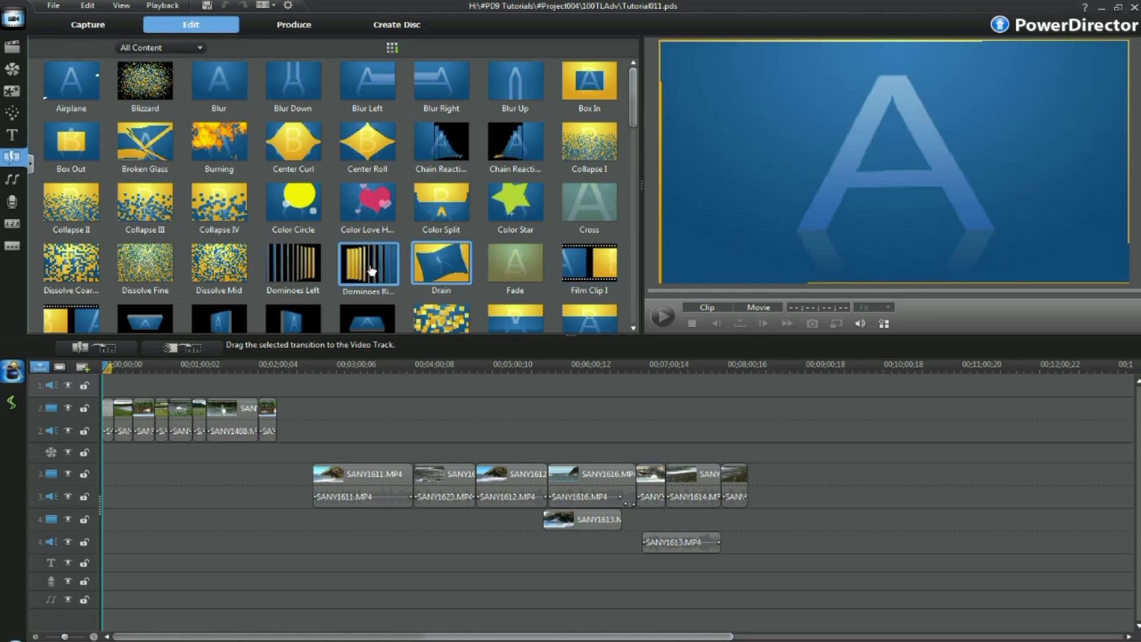
pyautogui.click(361, 208)
pyautogui.click(368, 143)
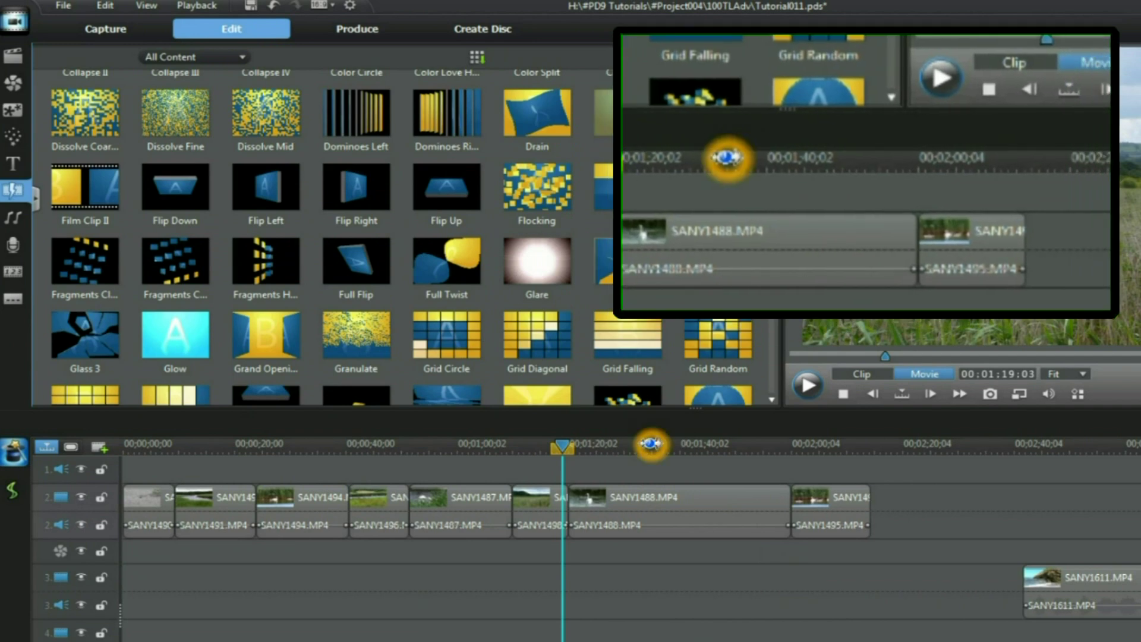
# Zoom the timeline in and drop Flip Left on the SANY1498–SANY1488 boundary at 1:19:03
pyautogui.moveTo(650, 443); pyautogui.dragTo(981, 443)
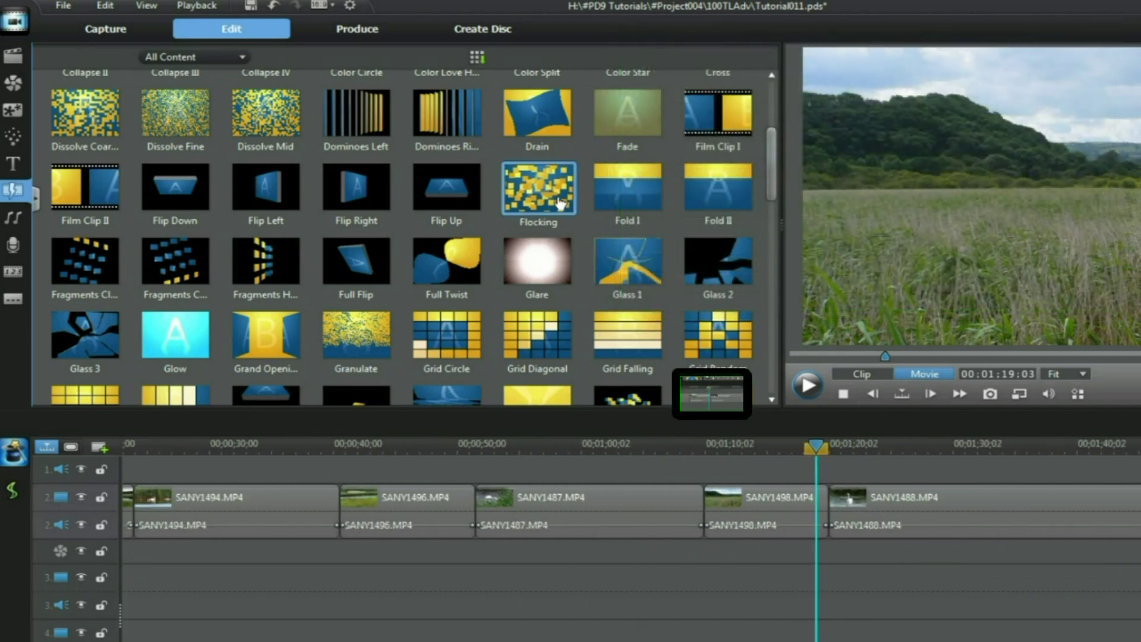
pyautogui.click(274, 204)
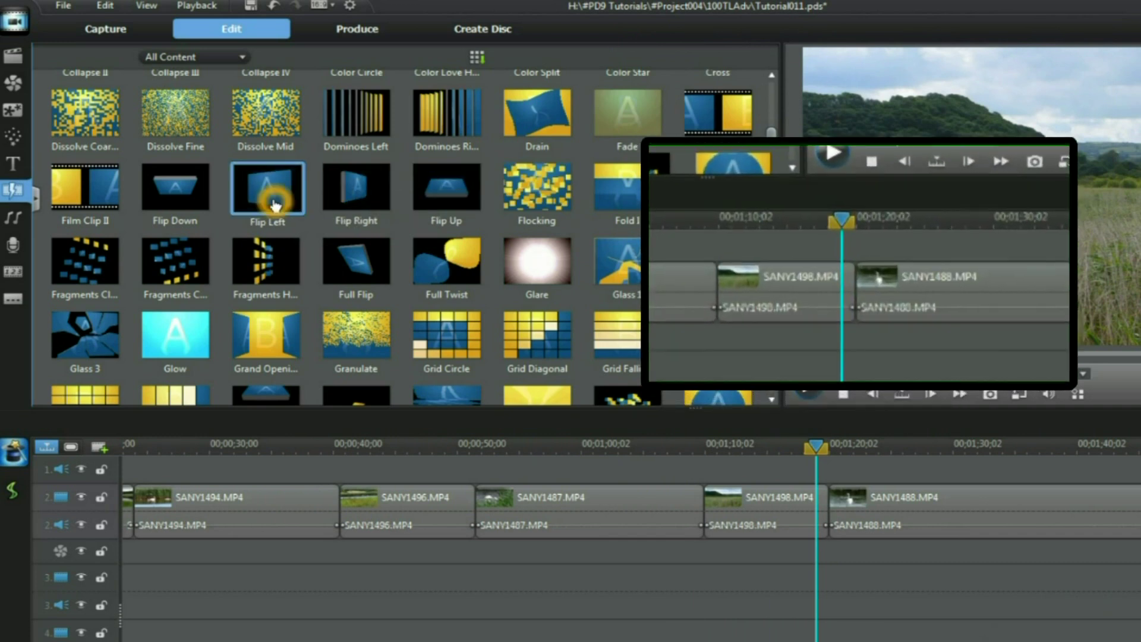
pyautogui.moveTo(275, 204); pyautogui.dragTo(823, 508)
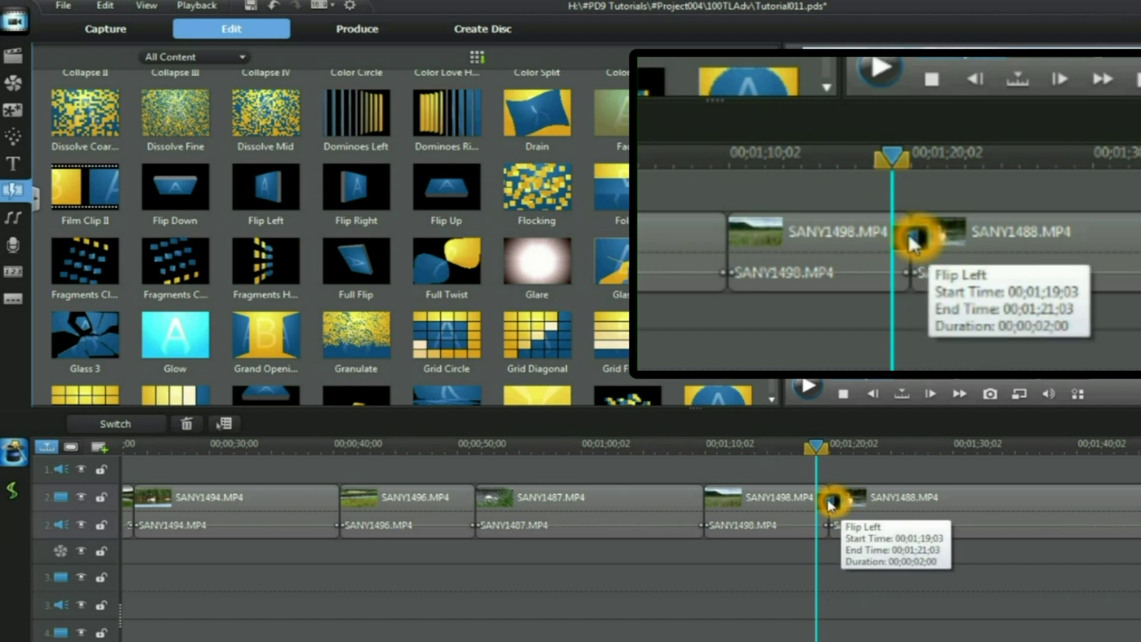
# Resize the Flip Left transition between SANY1498 and SANY1488 to run from 1:16:02 to about 1:21
pyautogui.moveTo(816, 505); pyautogui.dragTo(753, 623)
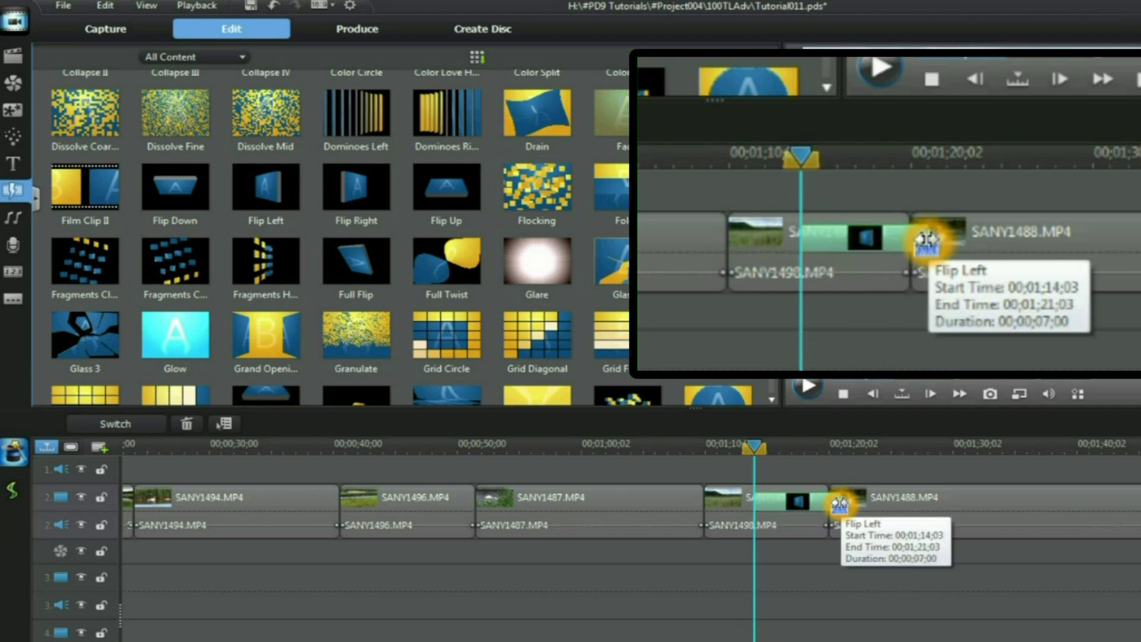
pyautogui.moveTo(839, 504); pyautogui.dragTo(903, 505)
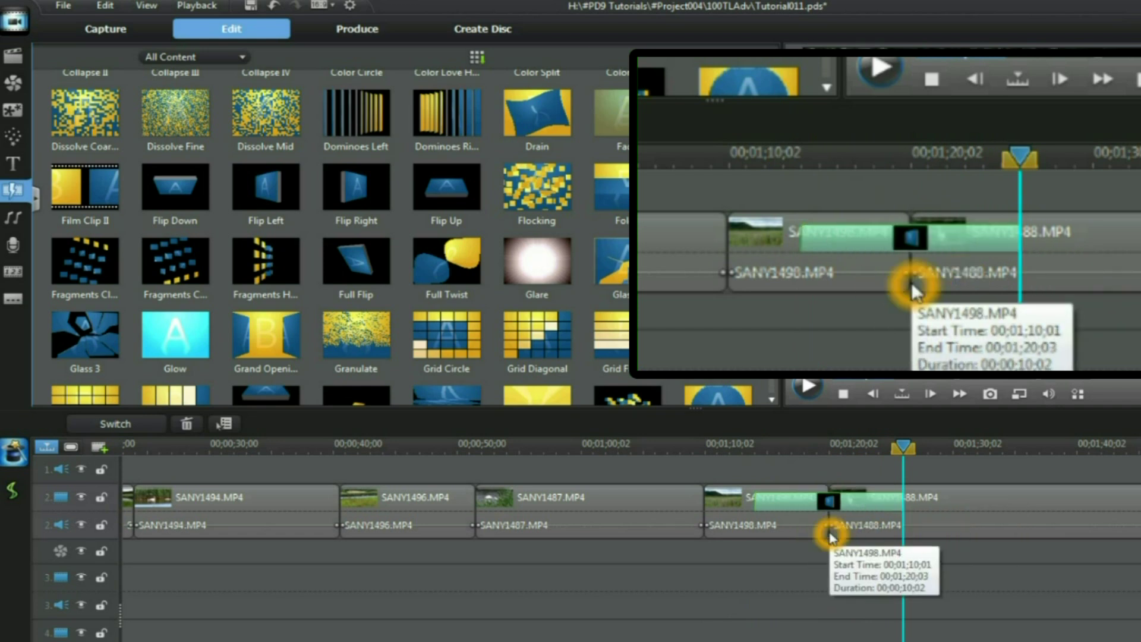
pyautogui.moveTo(911, 282); pyautogui.dragTo(903, 282)
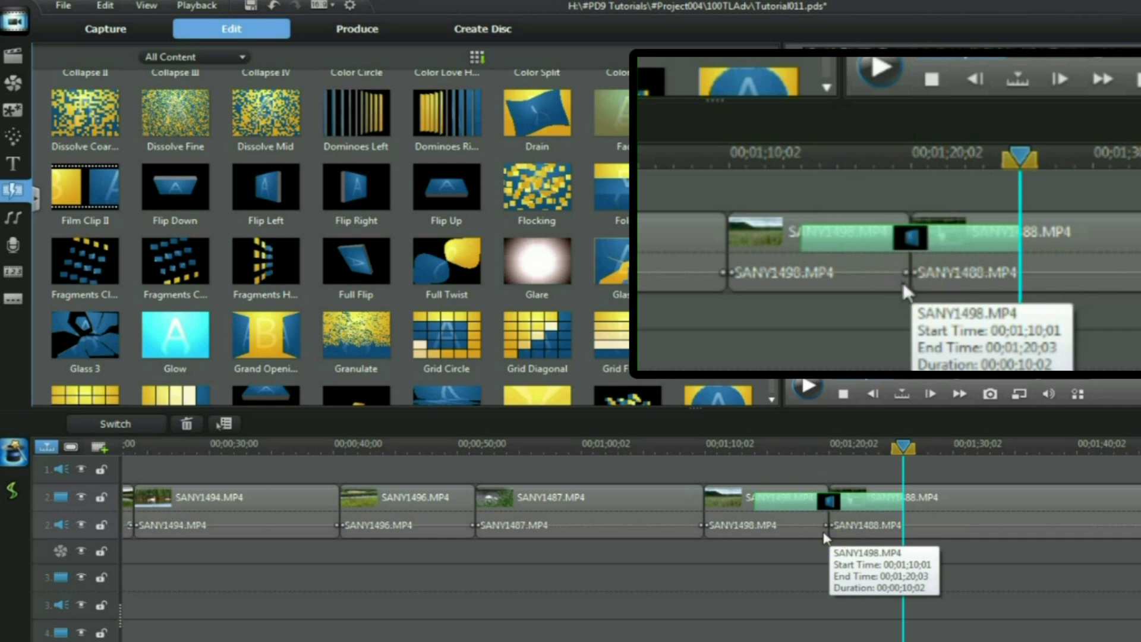
pyautogui.click(901, 506)
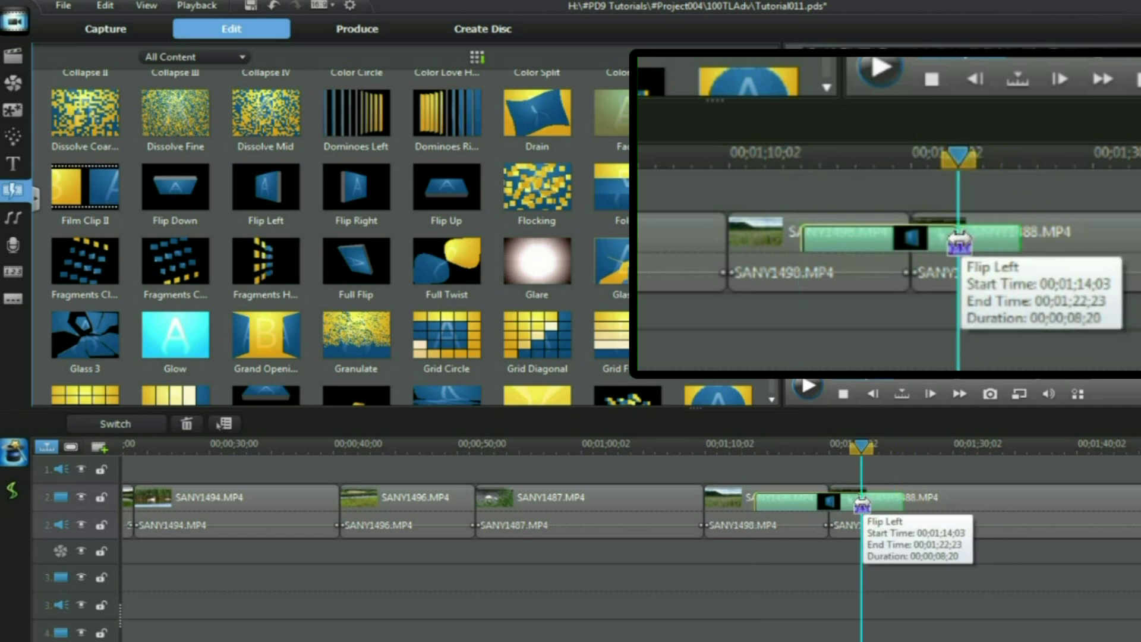
pyautogui.moveTo(900, 506); pyautogui.dragTo(861, 505)
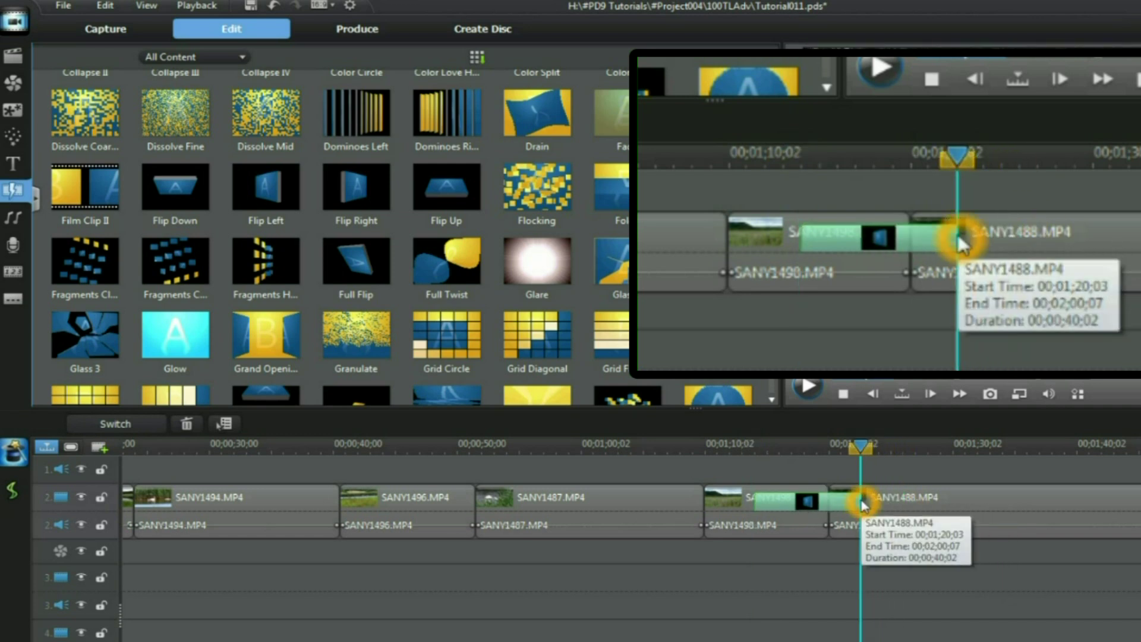
pyautogui.click(858, 502)
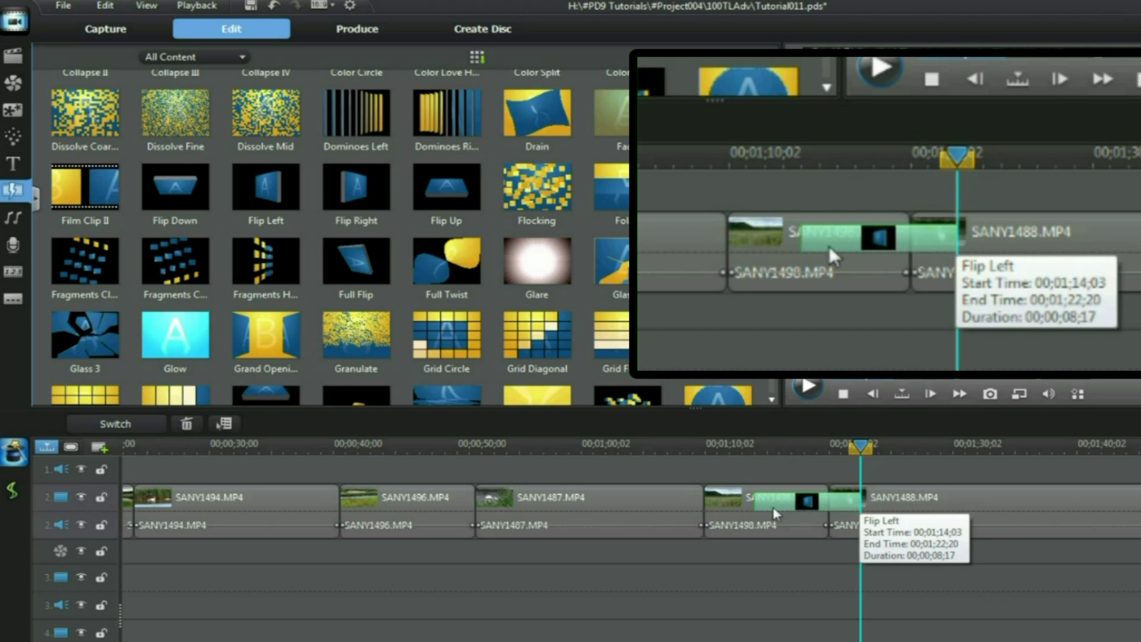
pyautogui.moveTo(758, 502); pyautogui.dragTo(785, 504)
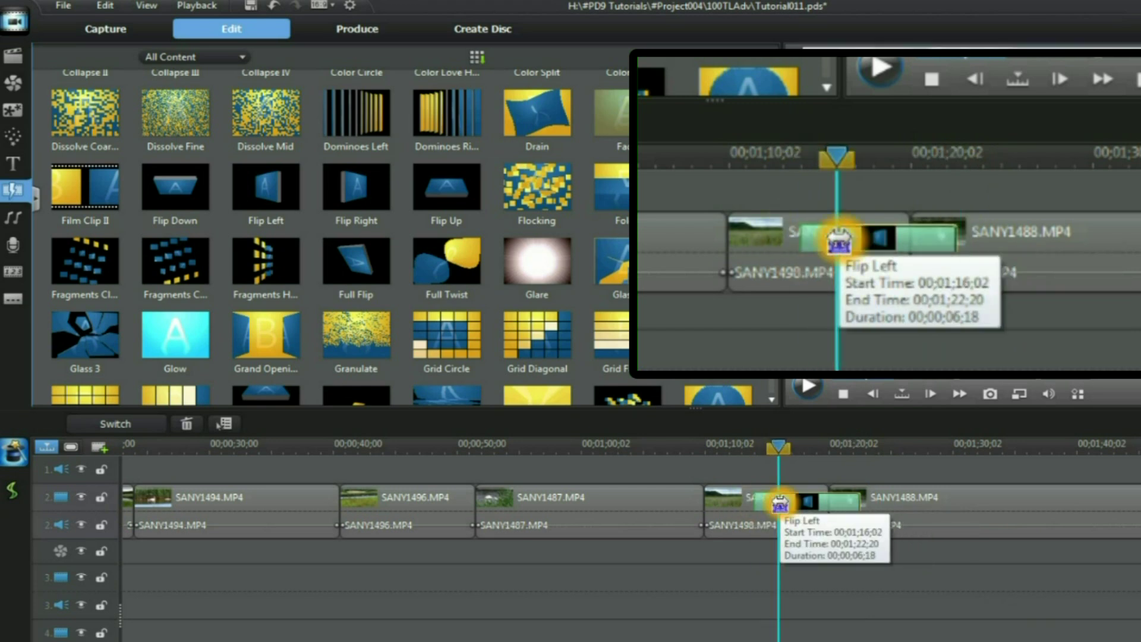
pyautogui.click(858, 502)
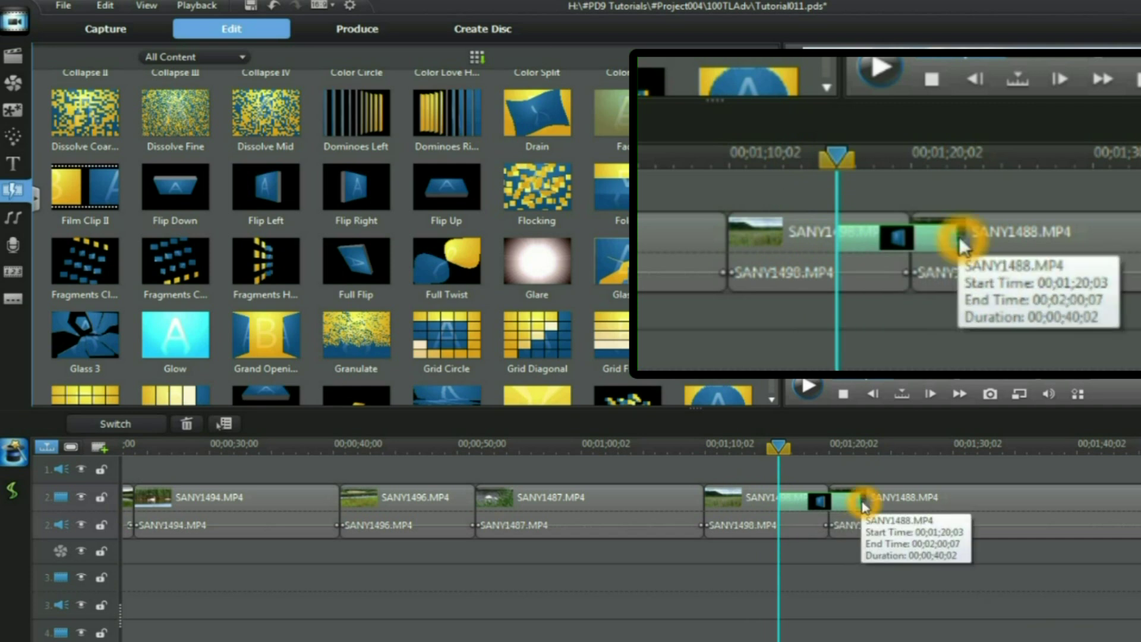
pyautogui.moveTo(857, 502); pyautogui.dragTo(840, 505)
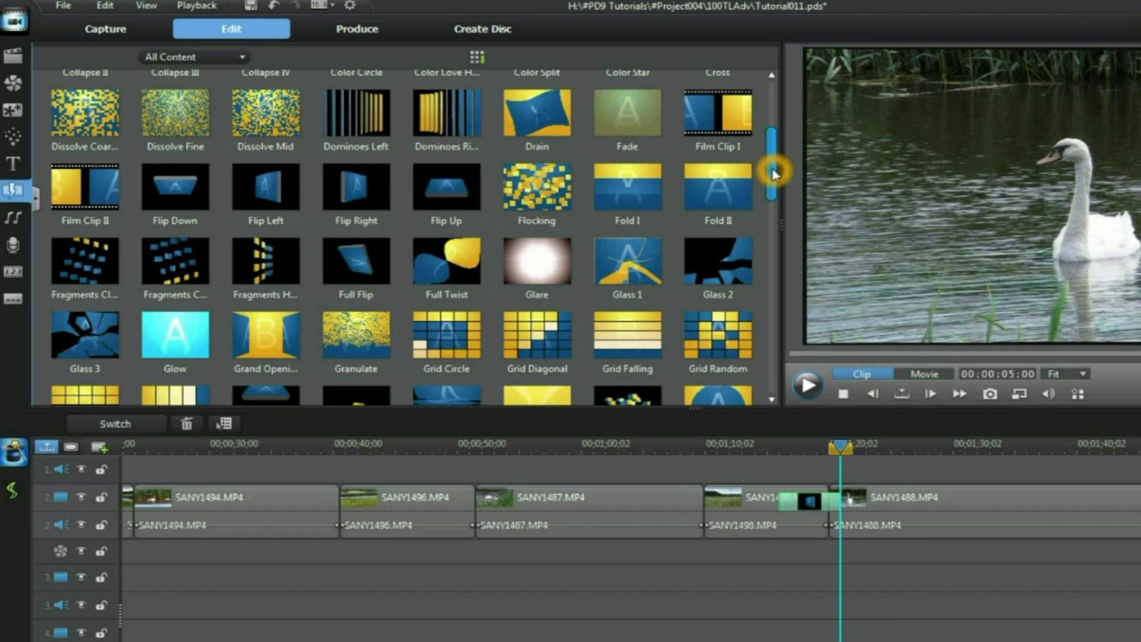
pyautogui.moveTo(774, 173)
pyautogui.mouseDown()
pyautogui.moveTo(776, 371)
pyautogui.moveTo(775, 166)
pyautogui.mouseUp()
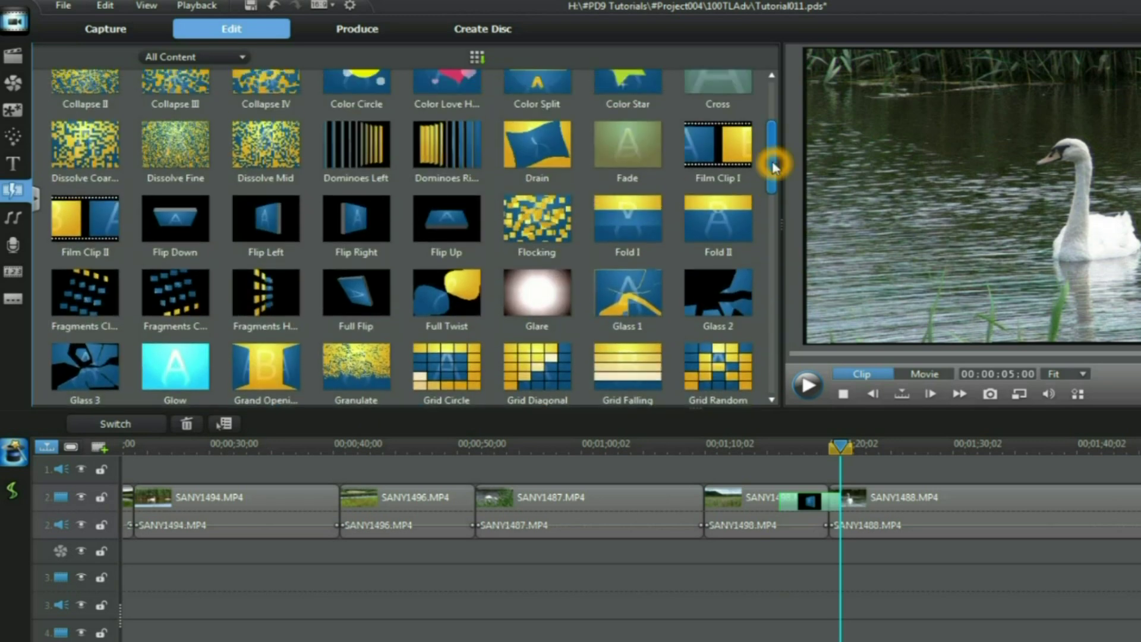
# Place a Flocking transition on the SANY1496.MP4–SANY1487.MP4 junction and select it
pyautogui.moveTo(538, 223)
pyautogui.mouseDown()
pyautogui.moveTo(493, 494)
pyautogui.moveTo(477, 510)
pyautogui.mouseUp()
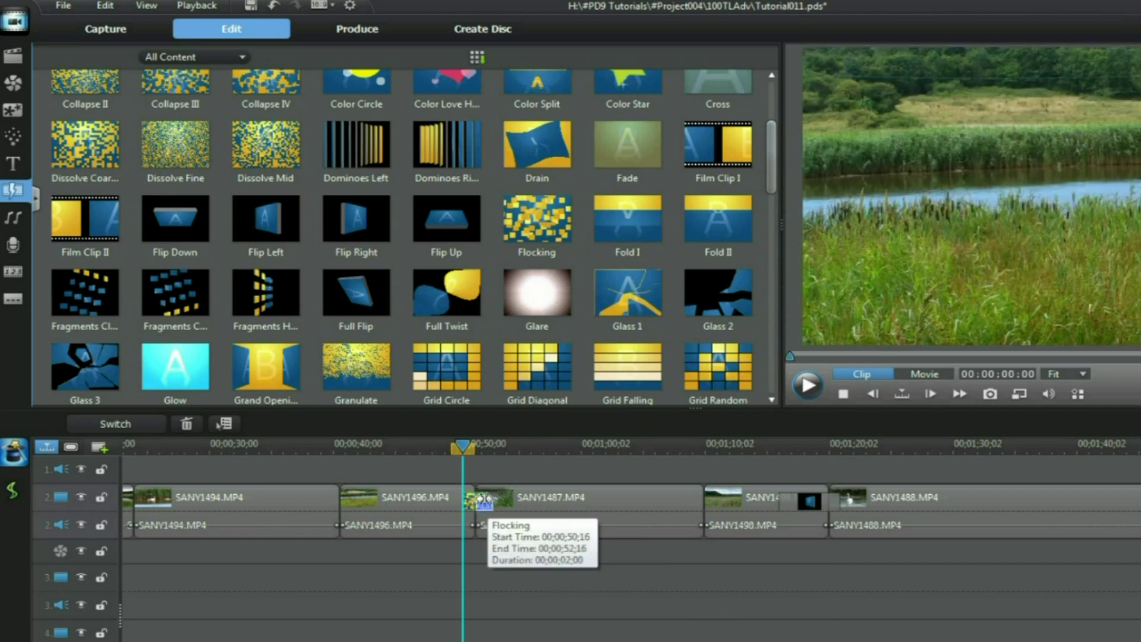
pyautogui.click(501, 549)
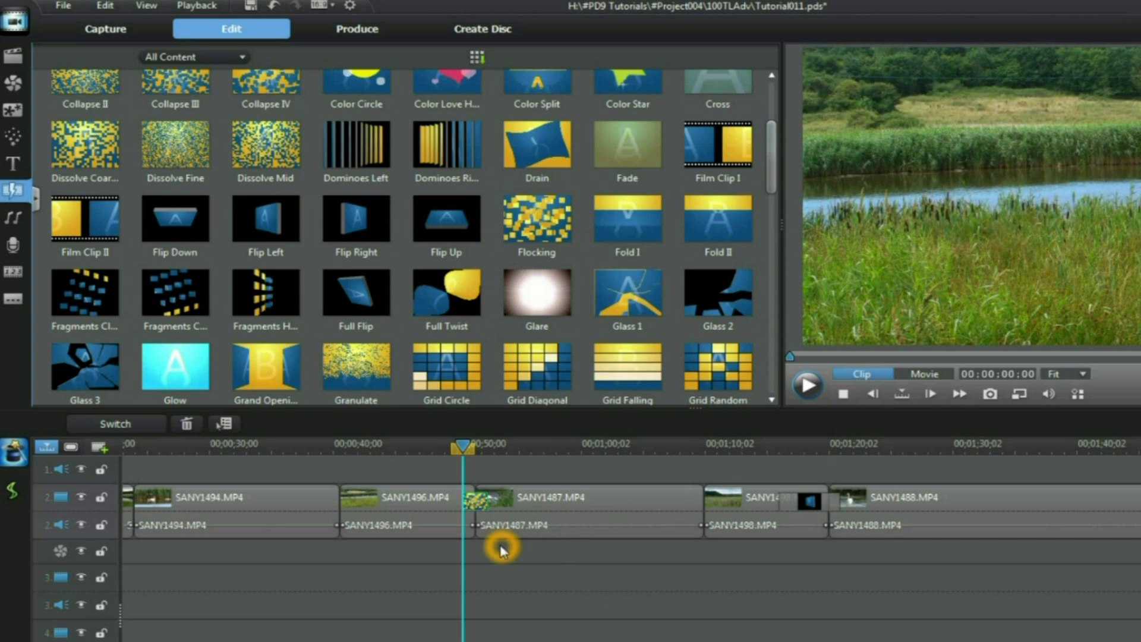
# Switch Flocking to an overlap transition and lengthen it to about six seconds
pyautogui.rightClick(475, 504)
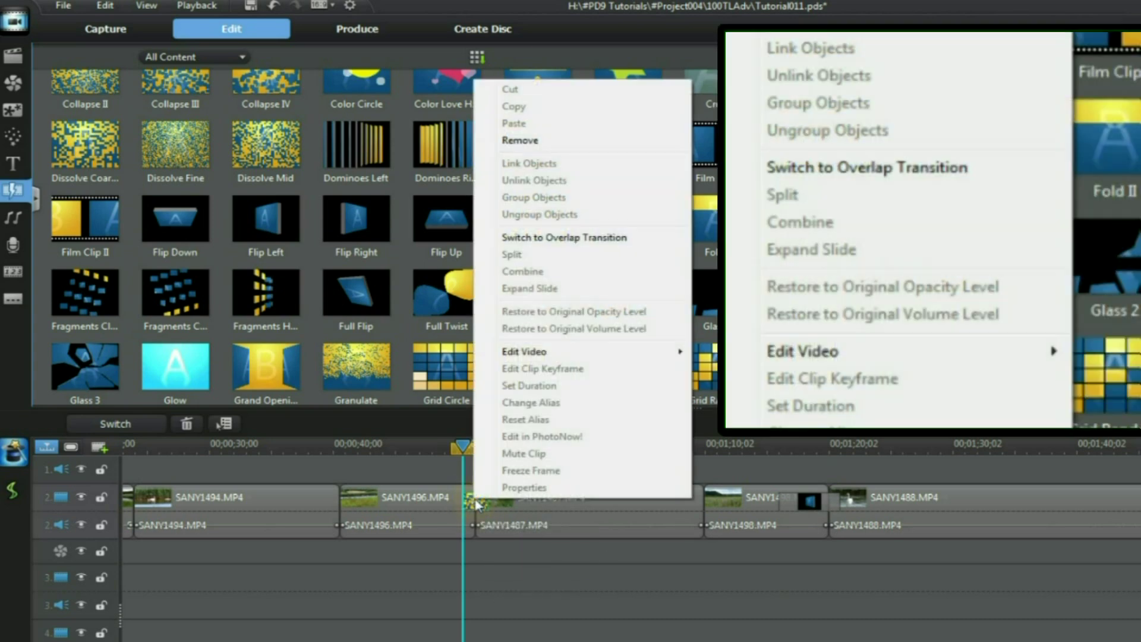
pyautogui.click(580, 237)
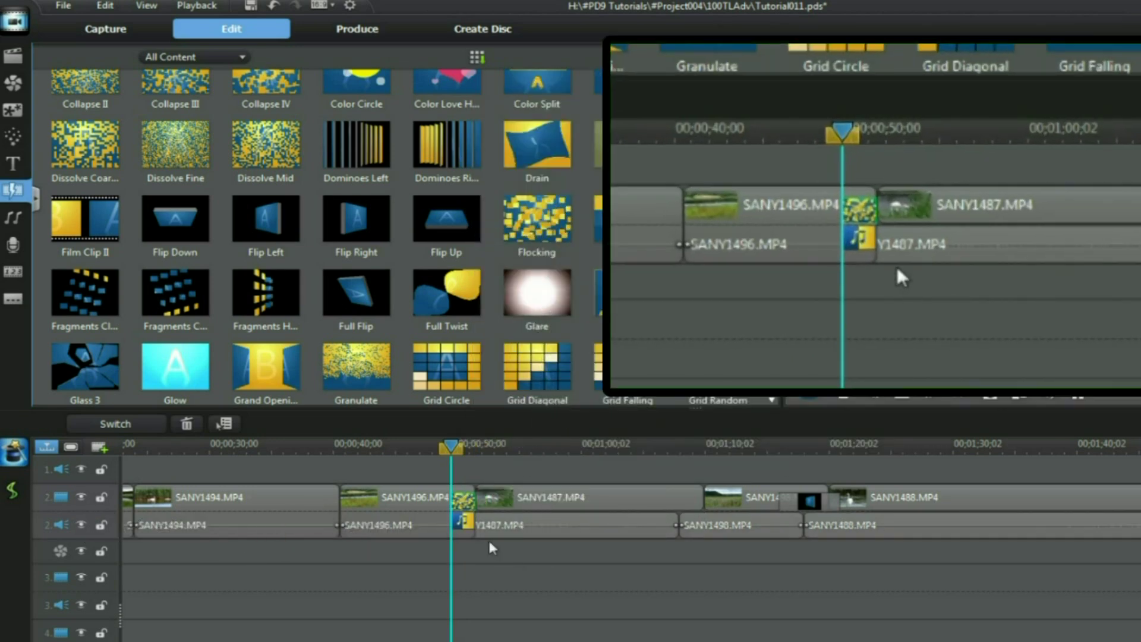
pyautogui.click(458, 527)
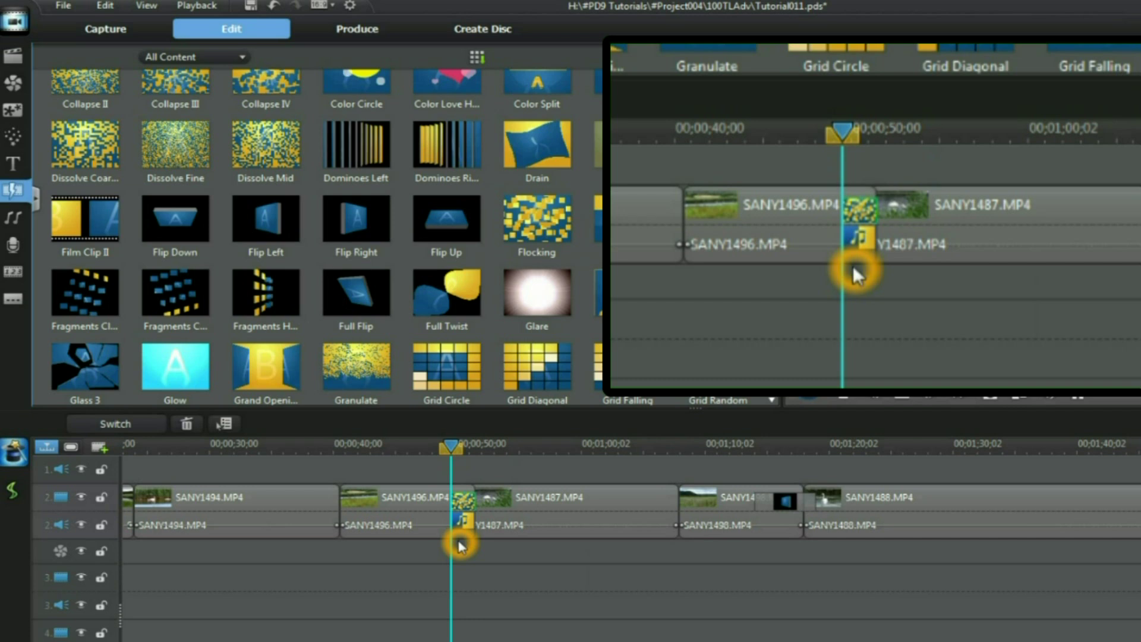
pyautogui.click(466, 546)
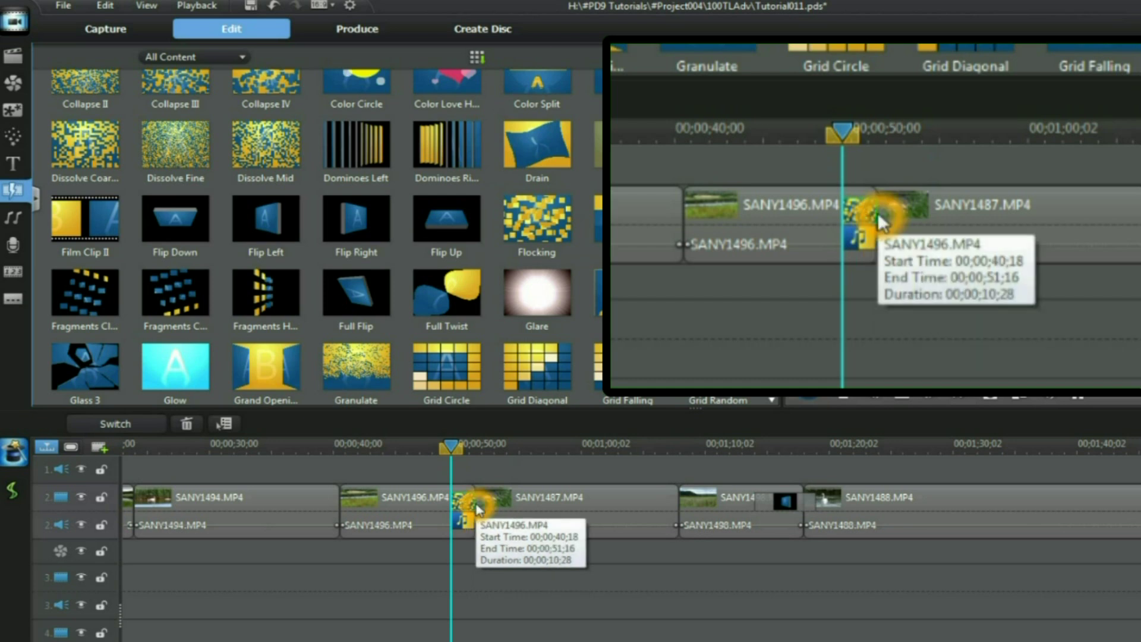
pyautogui.click(453, 528)
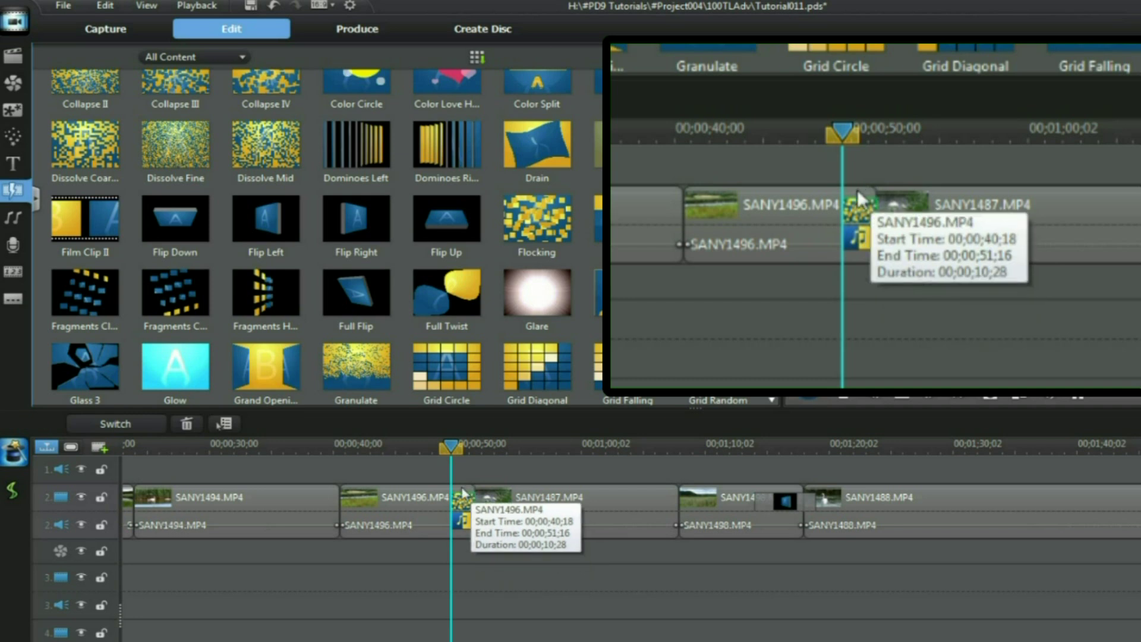
pyautogui.moveTo(454, 503); pyautogui.dragTo(404, 502)
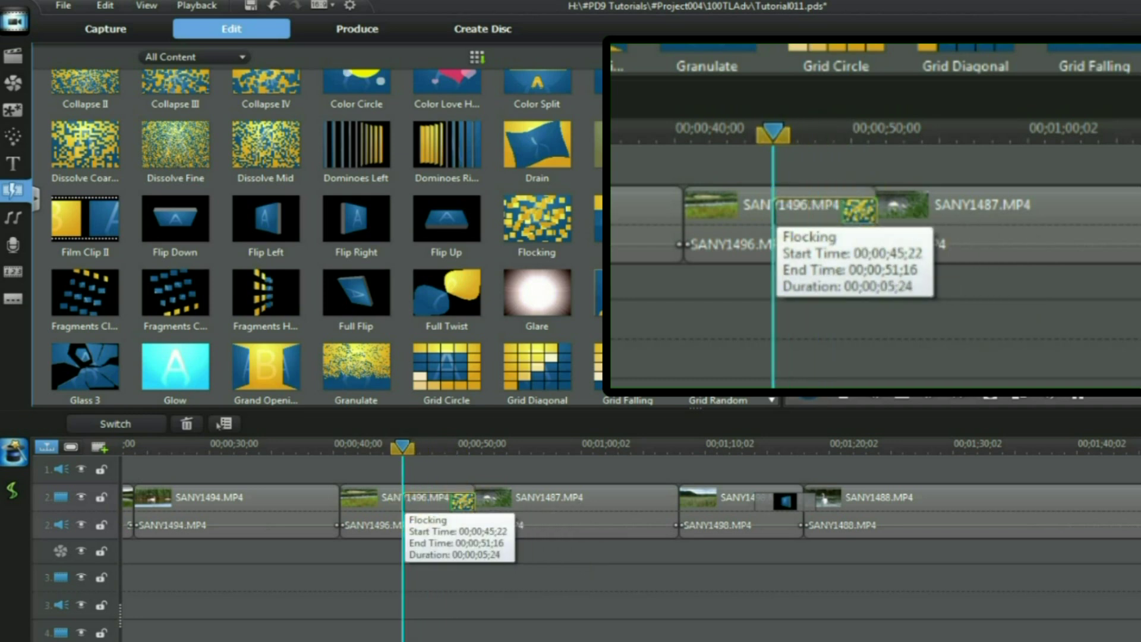
pyautogui.click(576, 568)
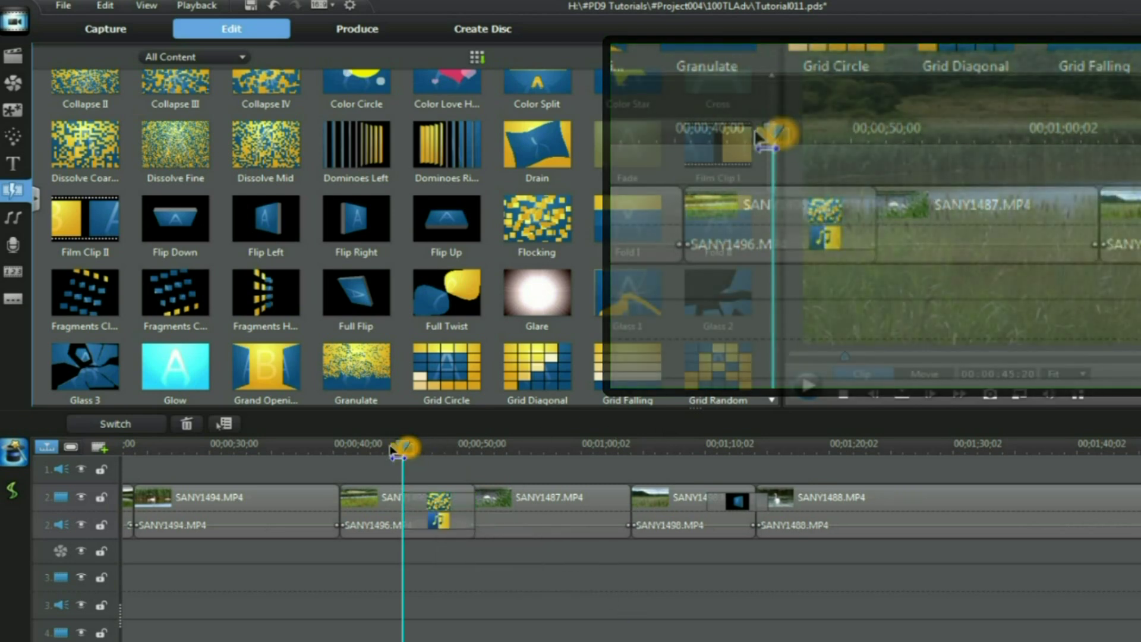
# Preview the Flocking overlap in full-movie mode from just before the transition
pyautogui.moveTo(406, 447); pyautogui.dragTo(381, 447)
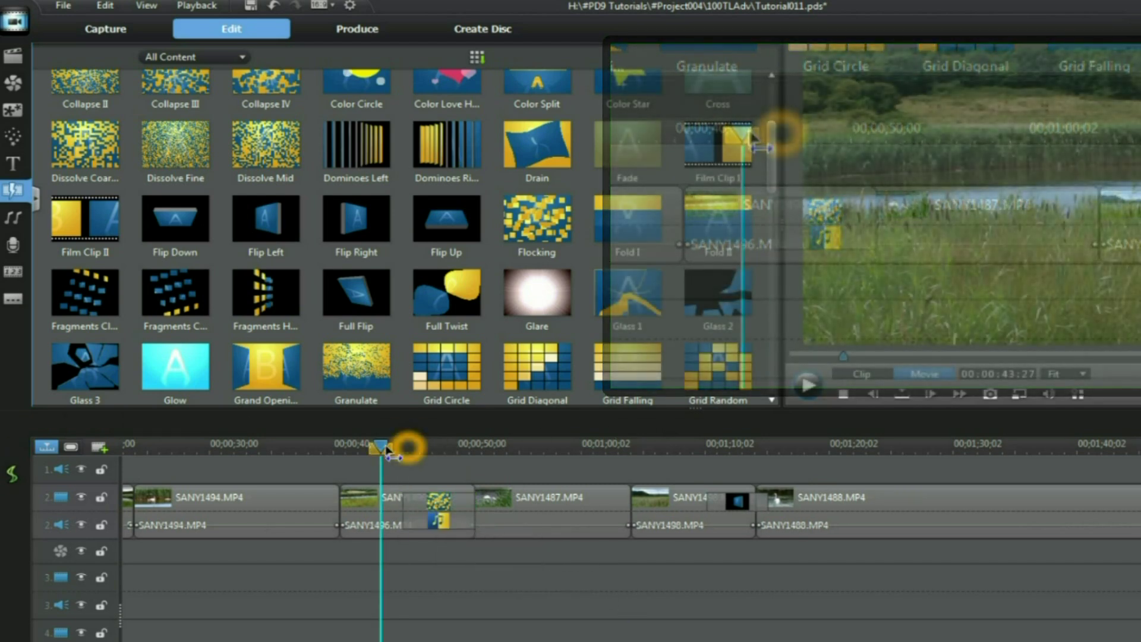
pyautogui.click(925, 373)
pyautogui.click(812, 387)
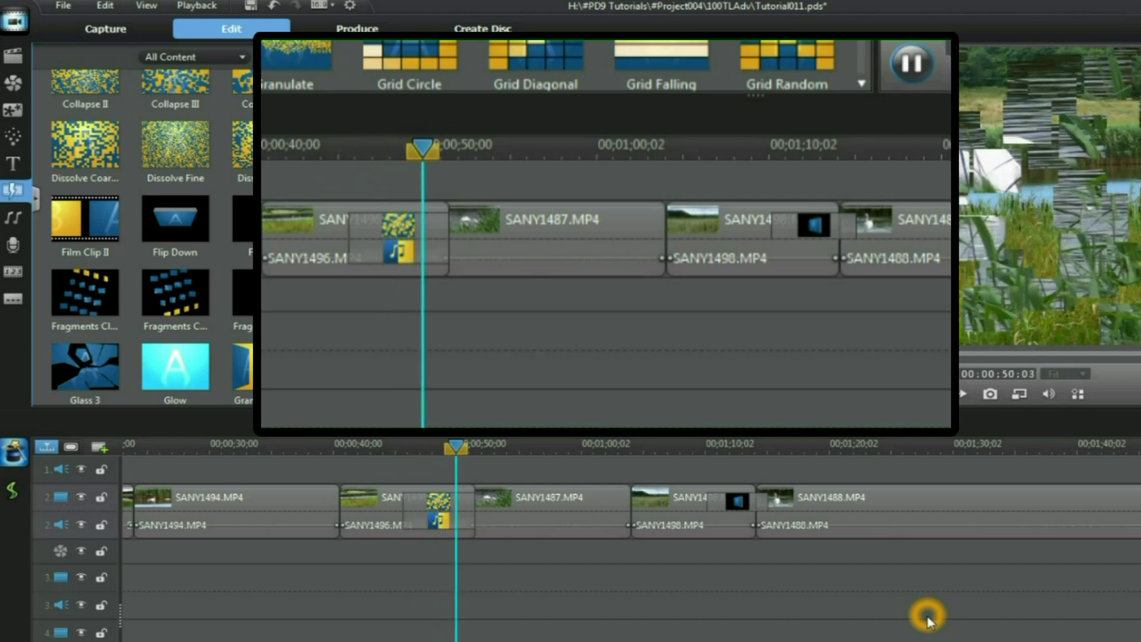
pyautogui.click(777, 578)
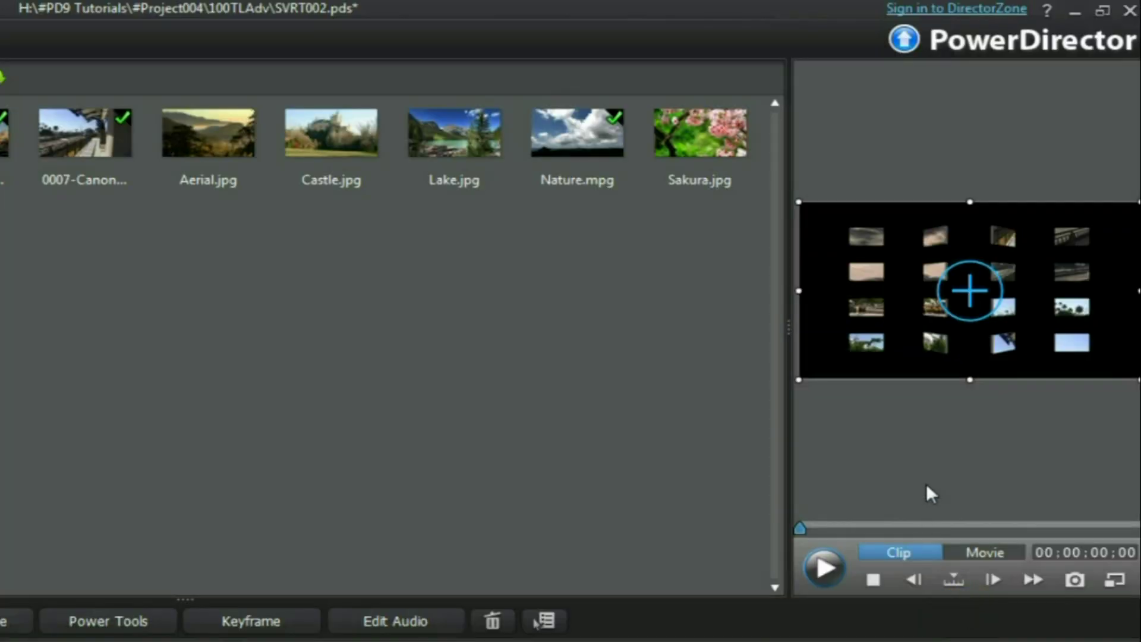
# Open the Help page 'SVRT: When Can I Use it?' to read the rendering conditions
pyautogui.click(1047, 11)
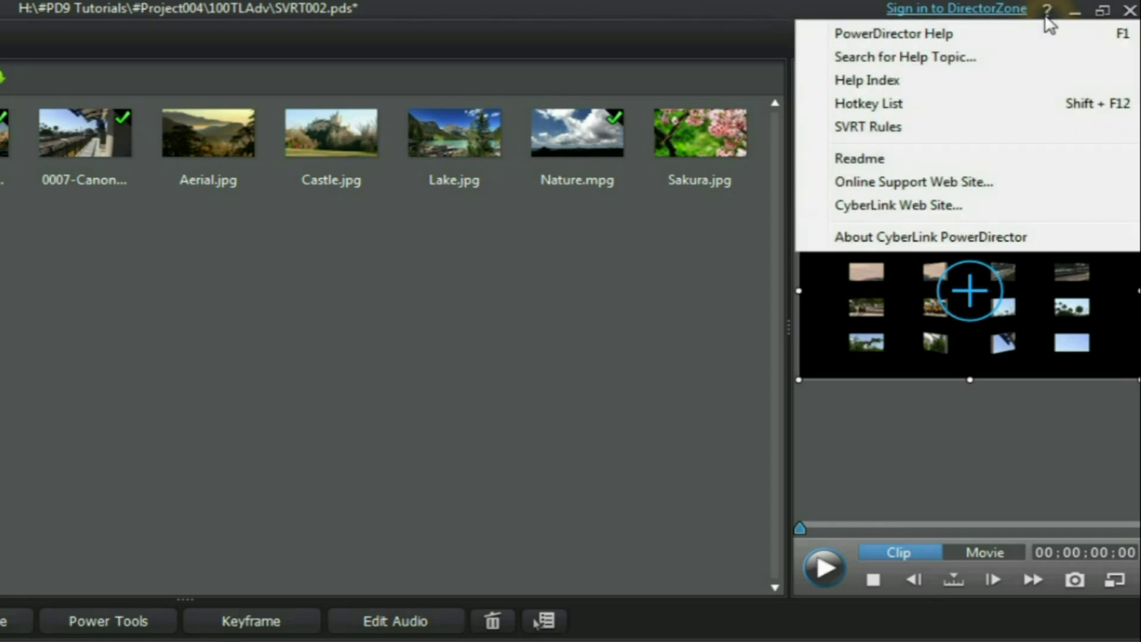
pyautogui.click(874, 132)
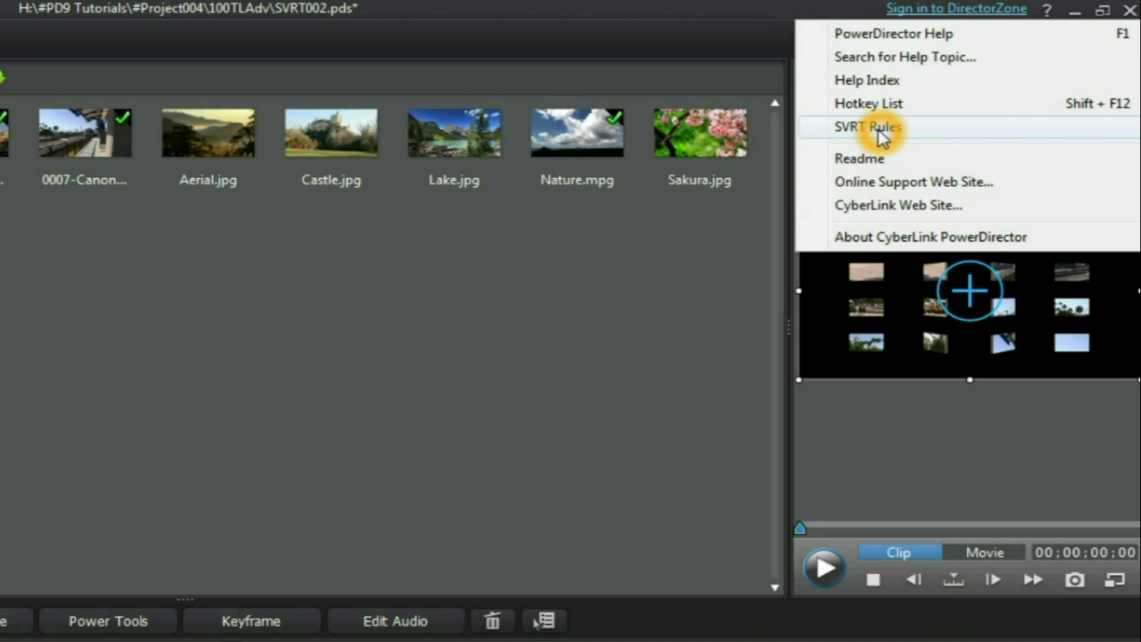
pyautogui.click(878, 131)
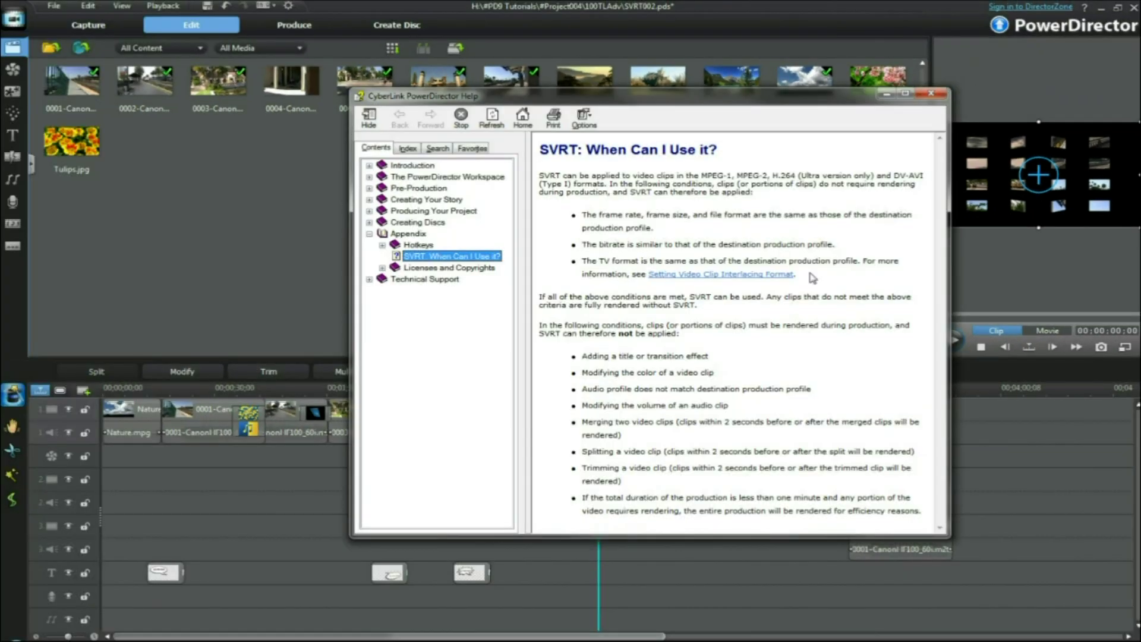
pyautogui.click(1019, 459)
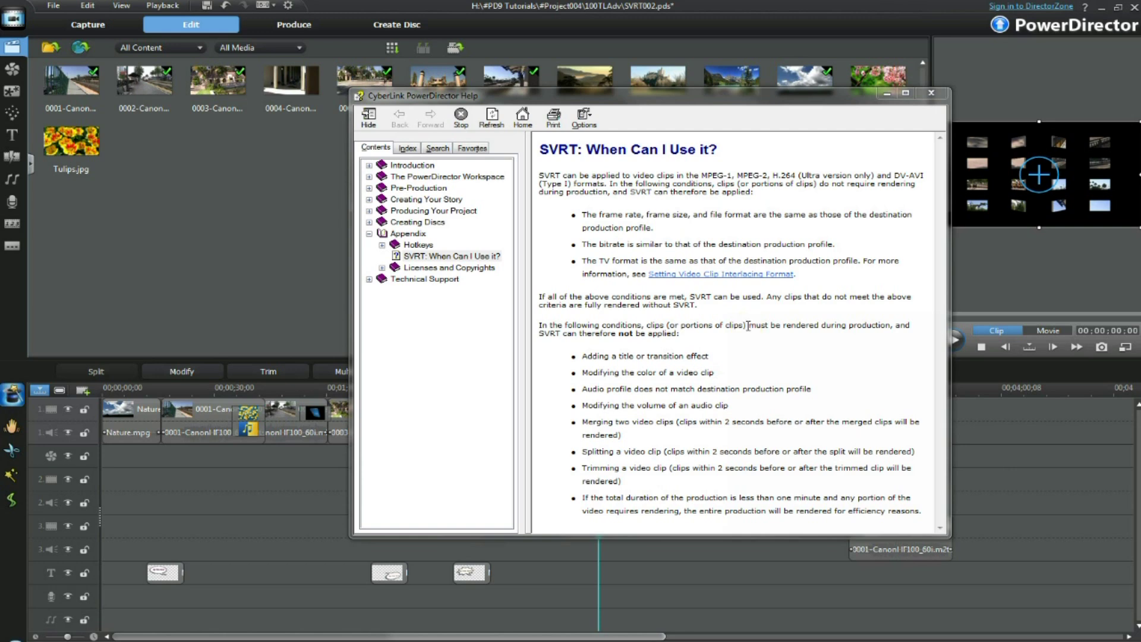
# Close Help, show the SVRT track, and open the SVRT Information panel
pyautogui.click(934, 93)
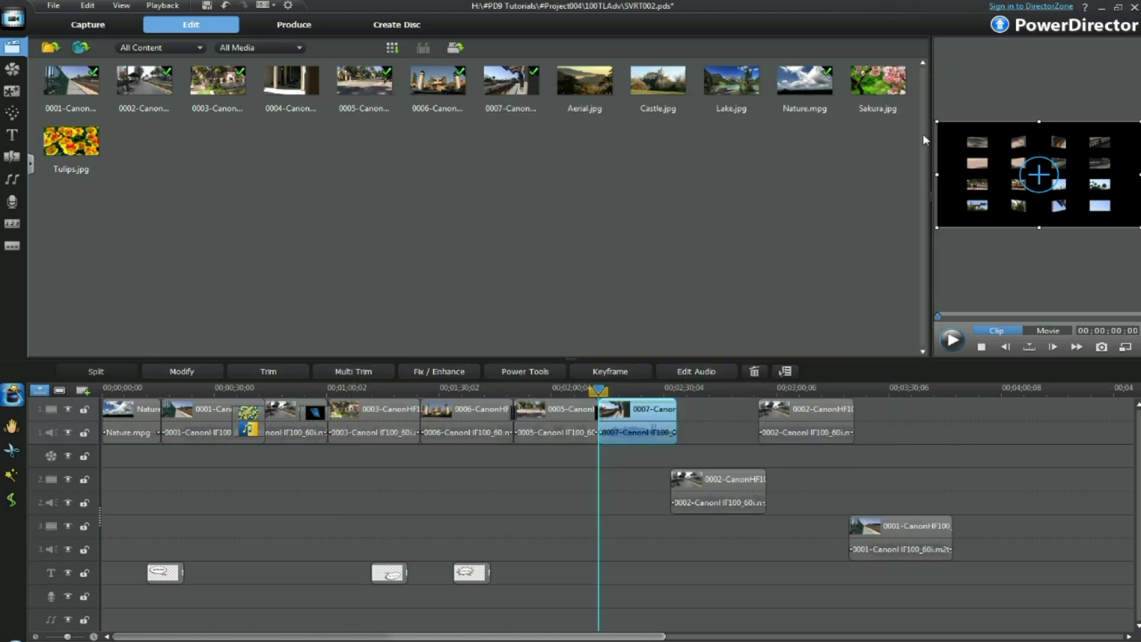
pyautogui.rightClick(974, 480)
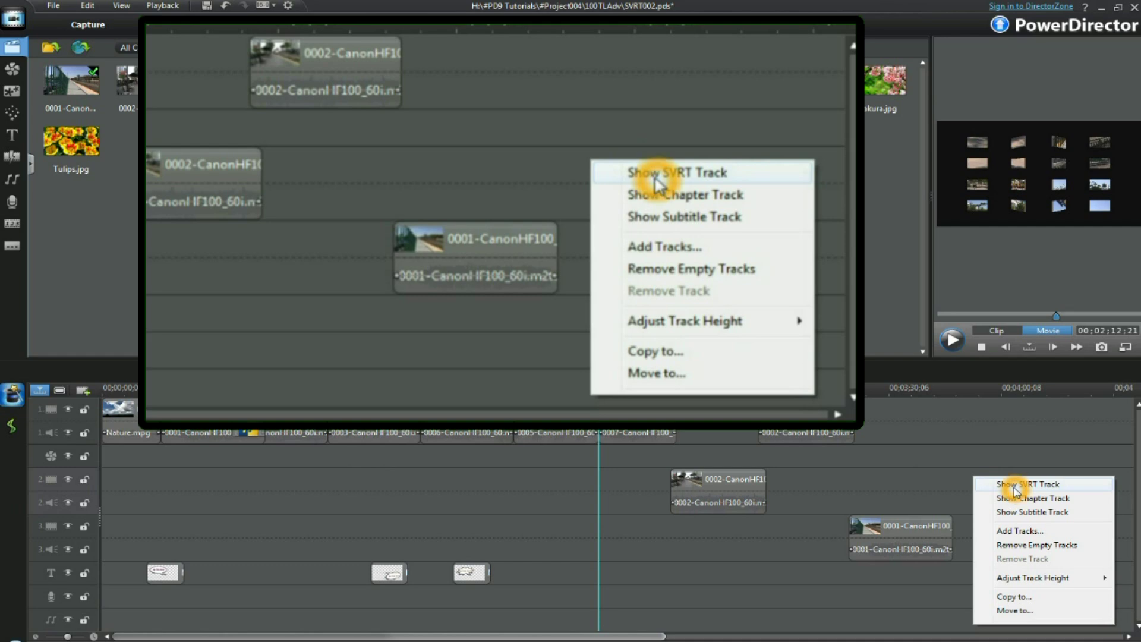
pyautogui.click(1016, 486)
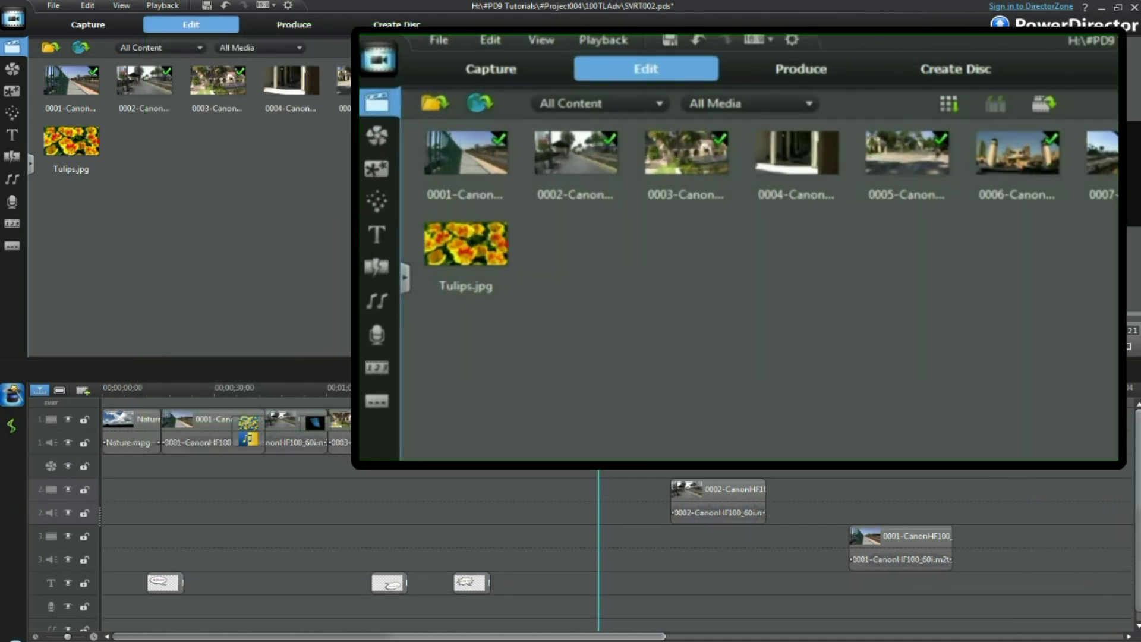
pyautogui.click(125, 7)
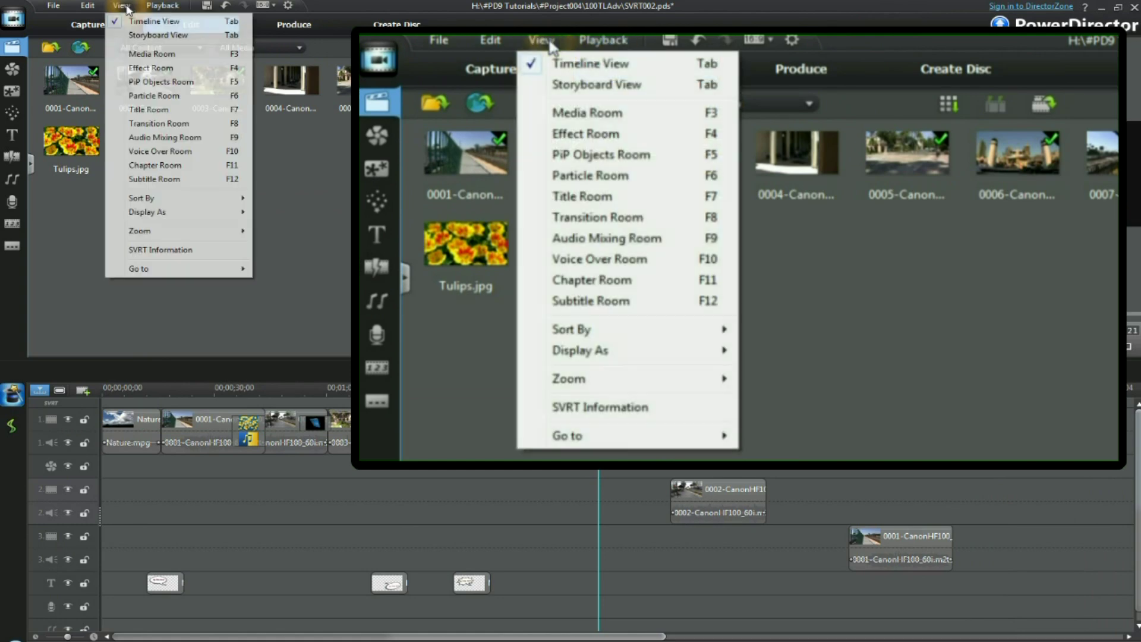
pyautogui.click(169, 254)
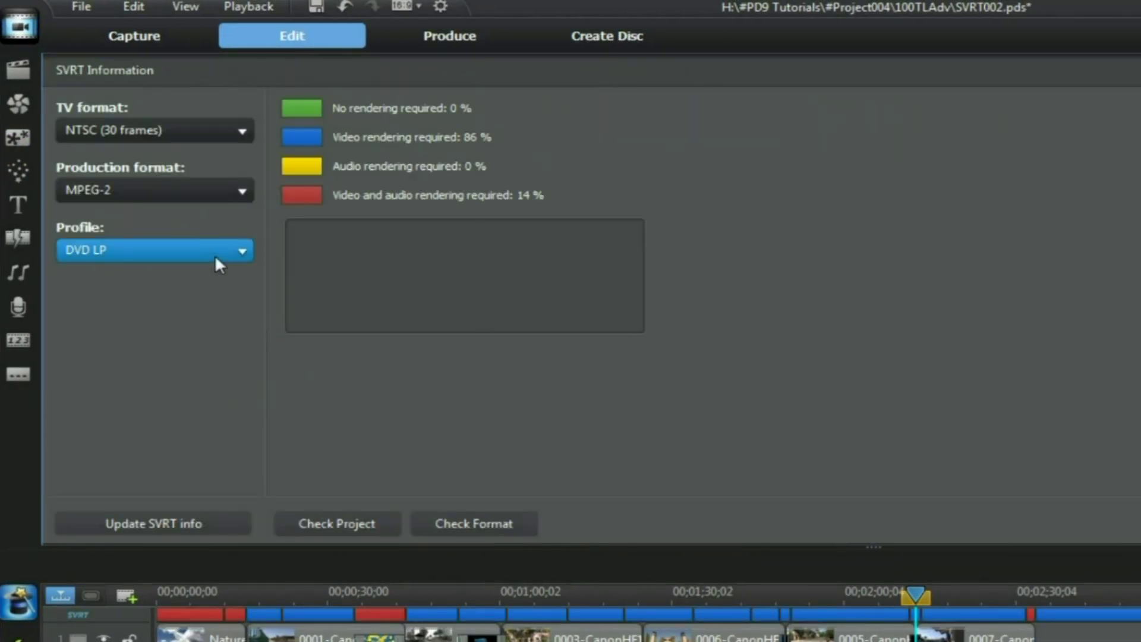
# Set SVRT info to H.264 AVC with AVCHD 1920 x 1080 (24 Mbps) and update it
pyautogui.click(246, 138)
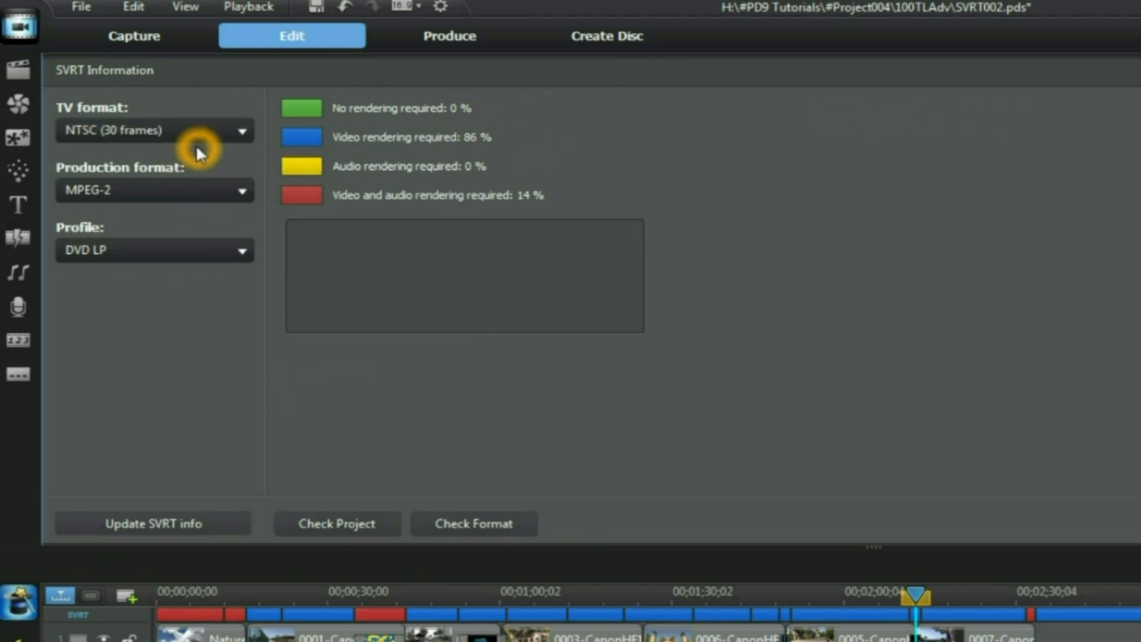
pyautogui.click(249, 194)
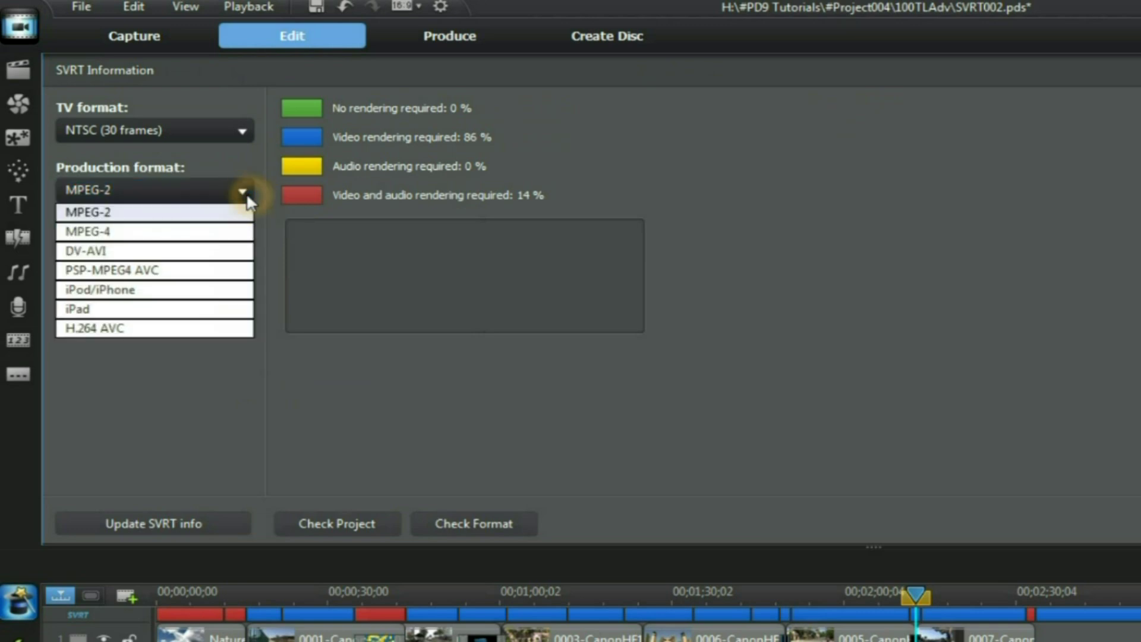
pyautogui.click(197, 328)
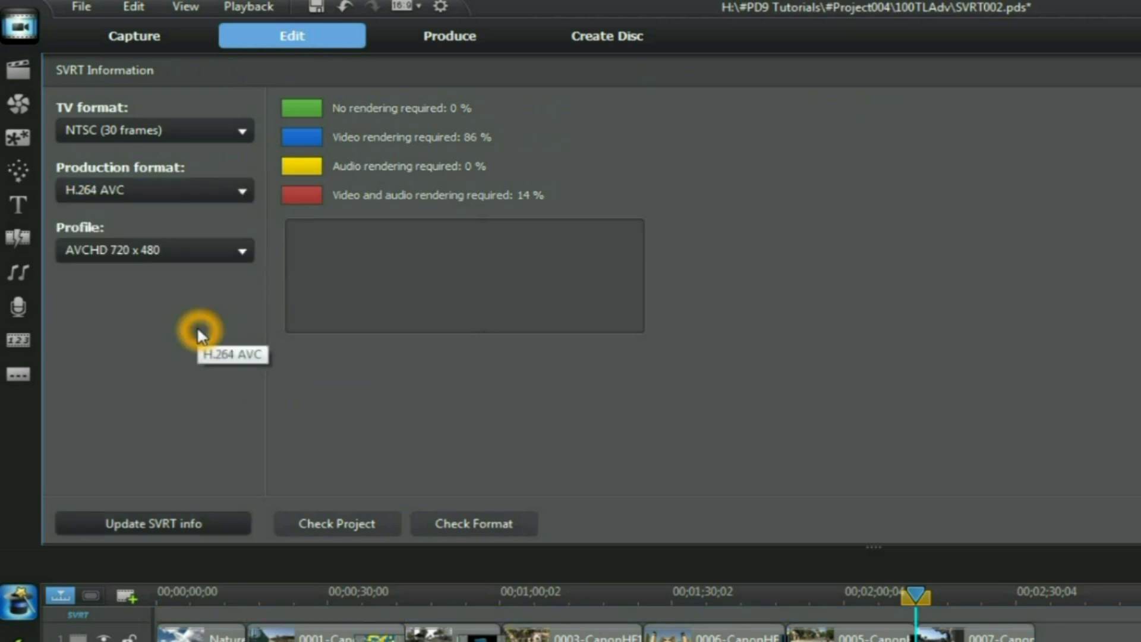
pyautogui.click(247, 251)
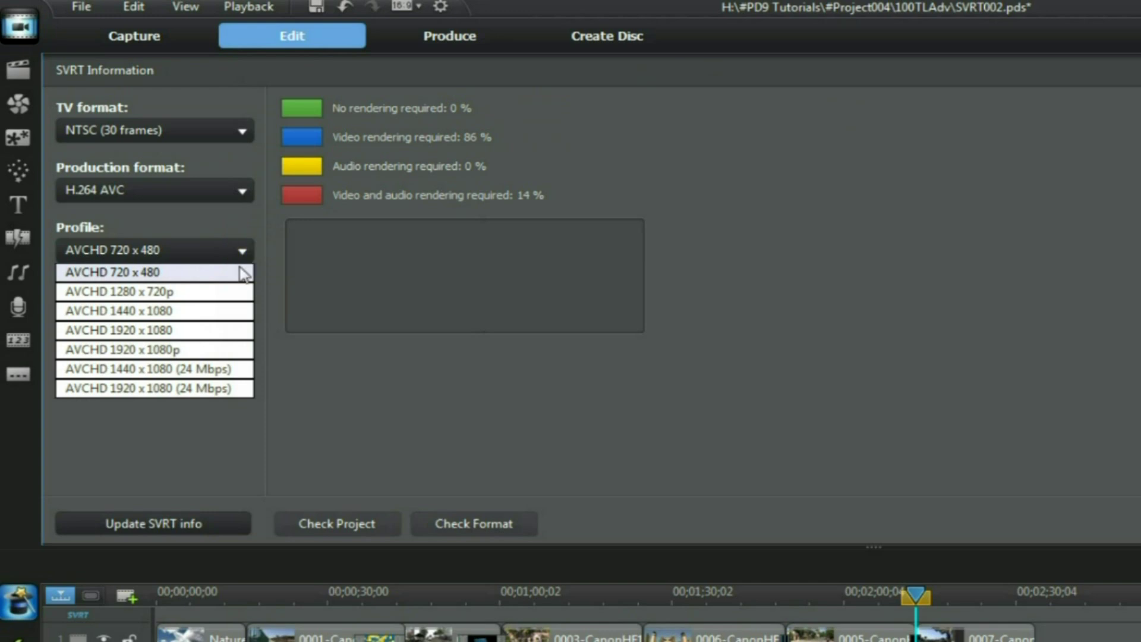
pyautogui.click(230, 394)
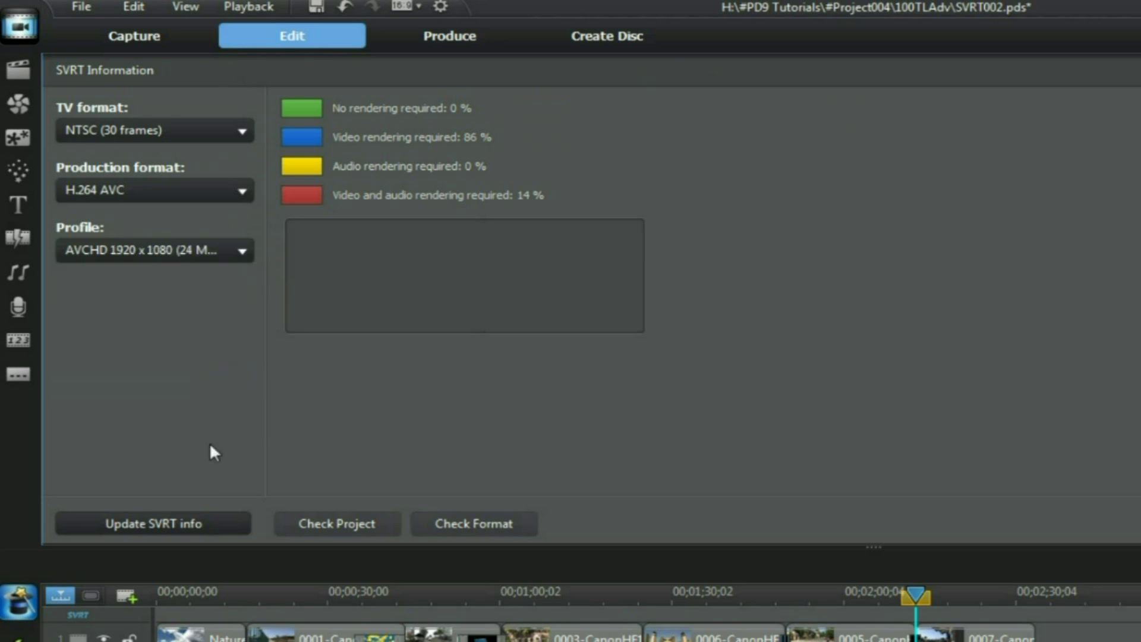
pyautogui.click(189, 524)
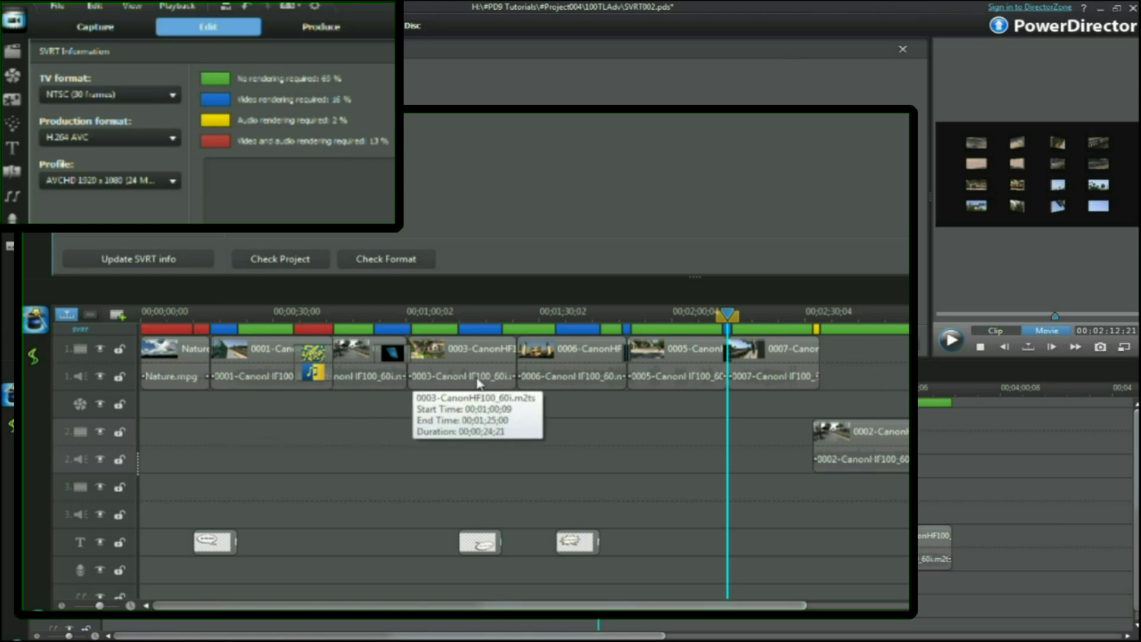
pyautogui.click(756, 388)
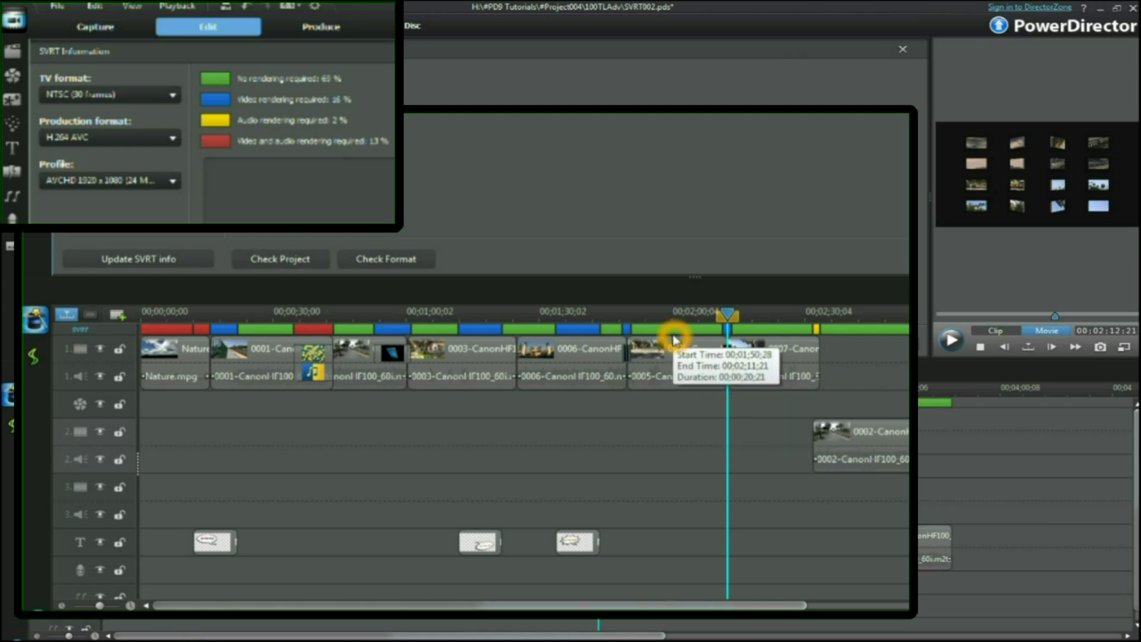
pyautogui.click(576, 542)
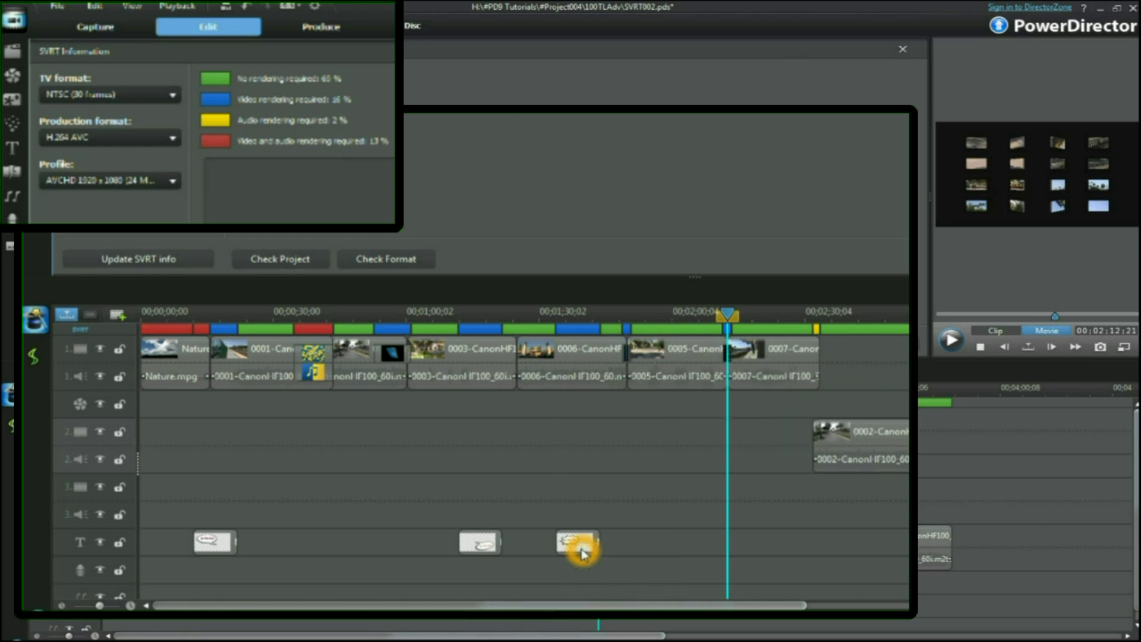
pyautogui.click(586, 339)
pyautogui.click(582, 378)
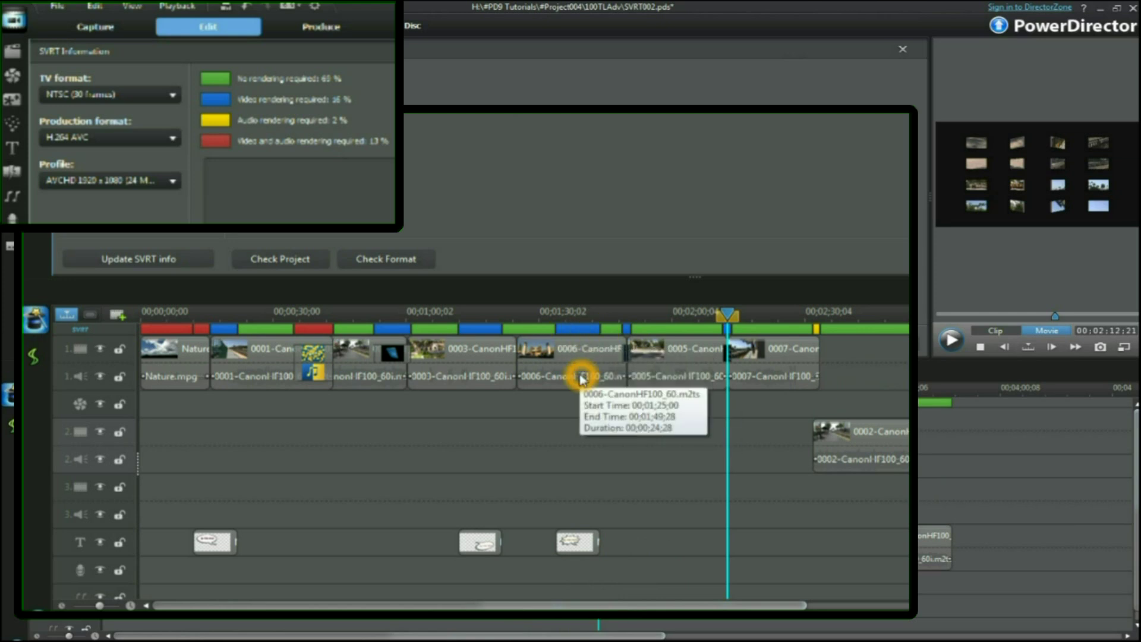
pyautogui.click(311, 338)
pyautogui.click(315, 381)
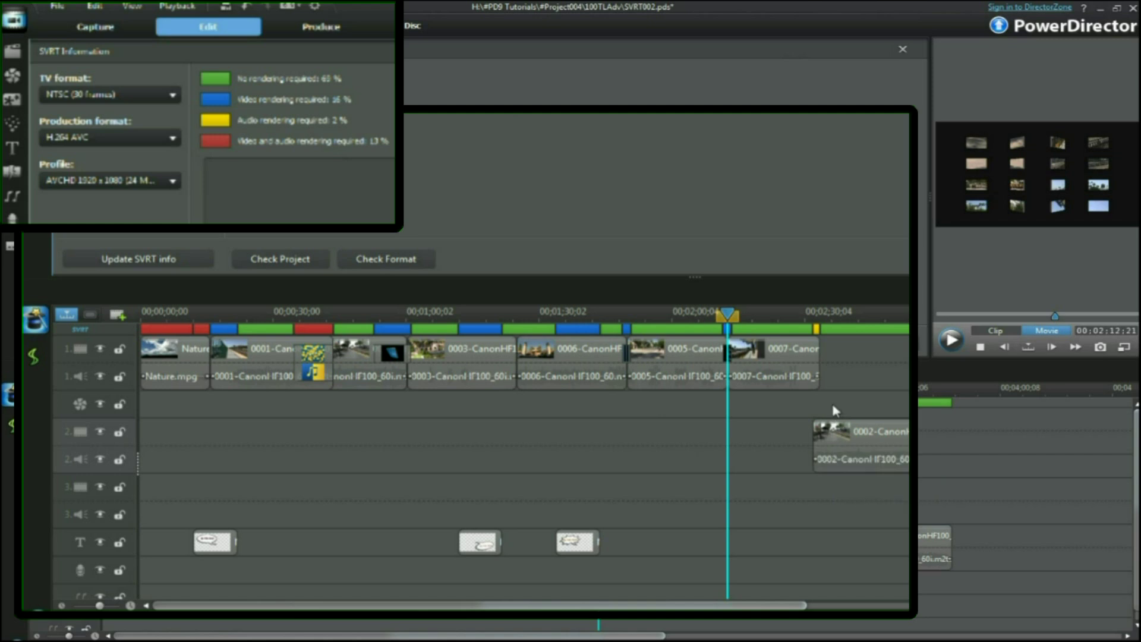
pyautogui.click(824, 331)
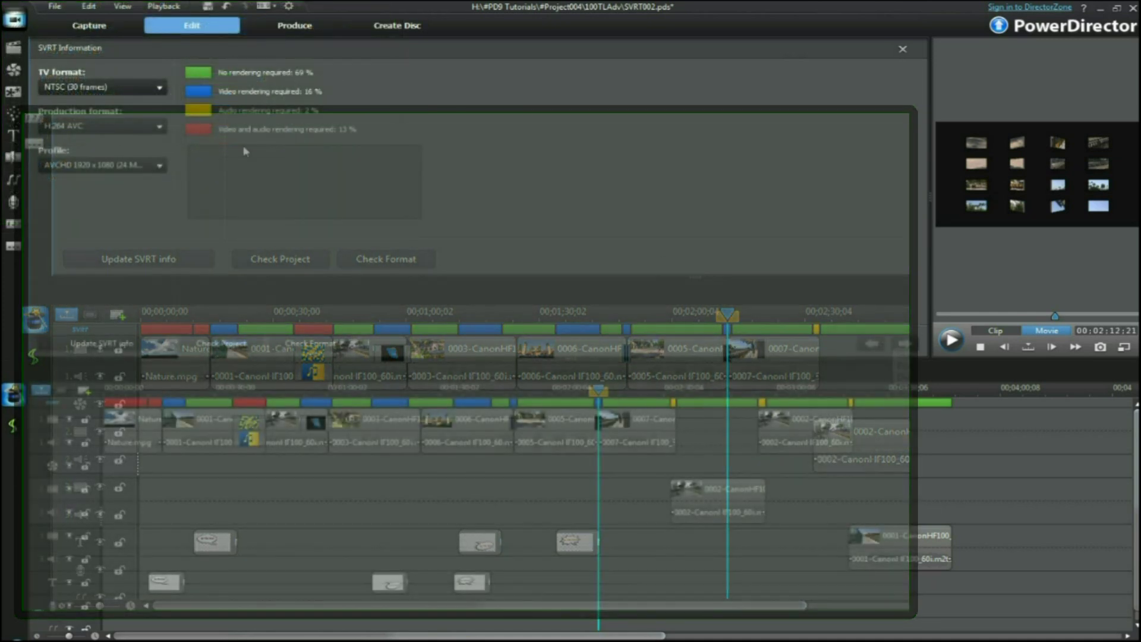
pyautogui.click(247, 173)
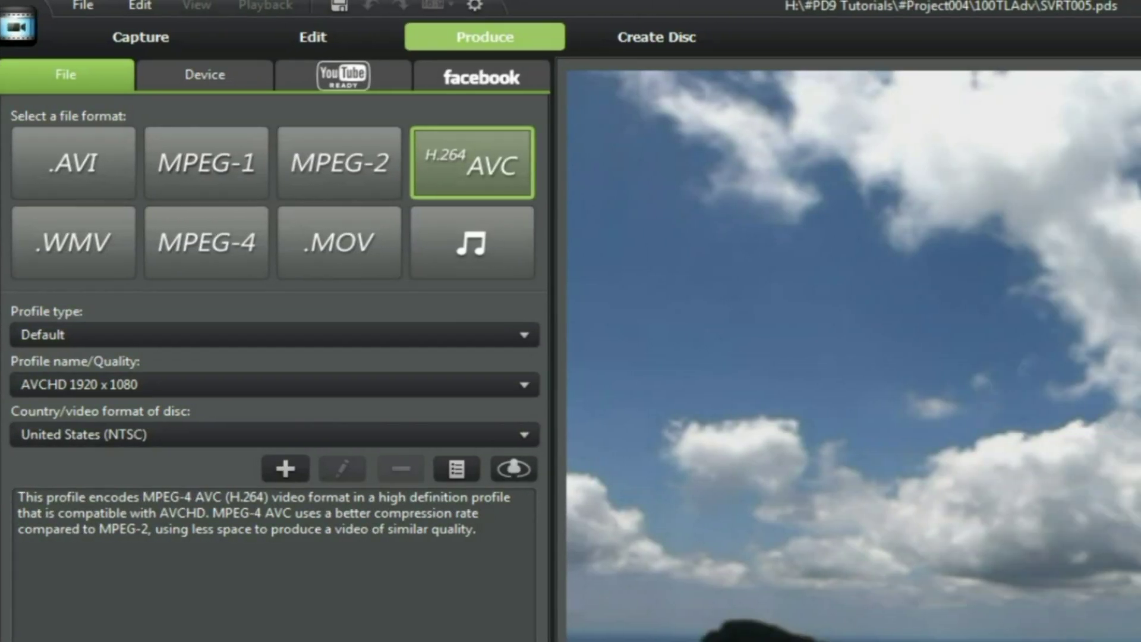
# Keep H.264 AVC selected as the Produce output format
pyautogui.click(459, 161)
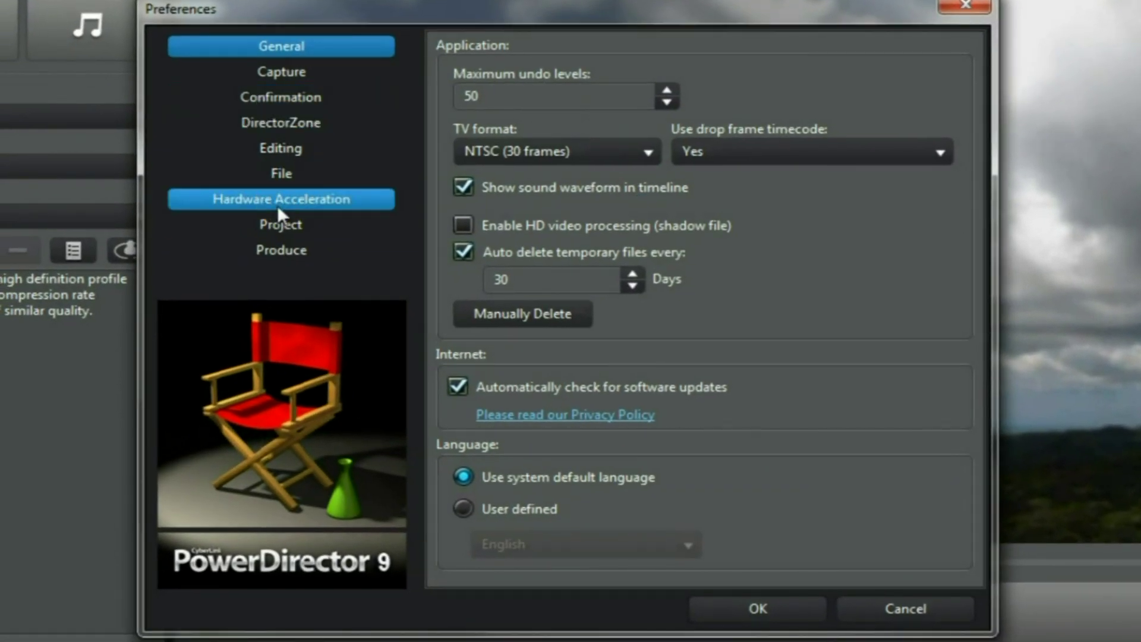
pyautogui.click(299, 208)
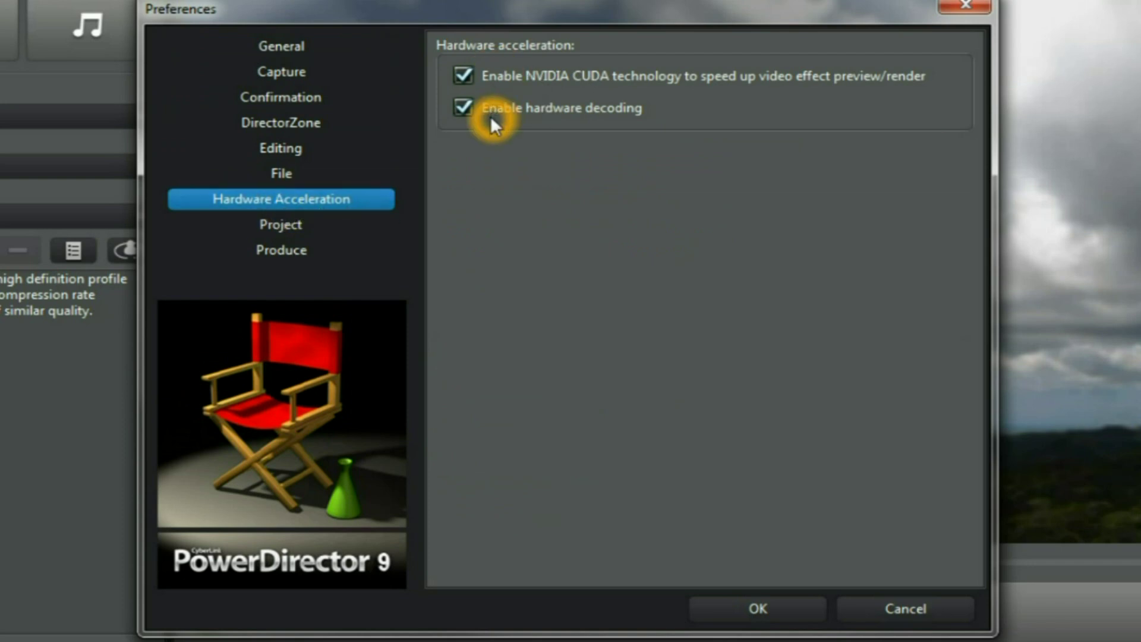
pyautogui.click(275, 253)
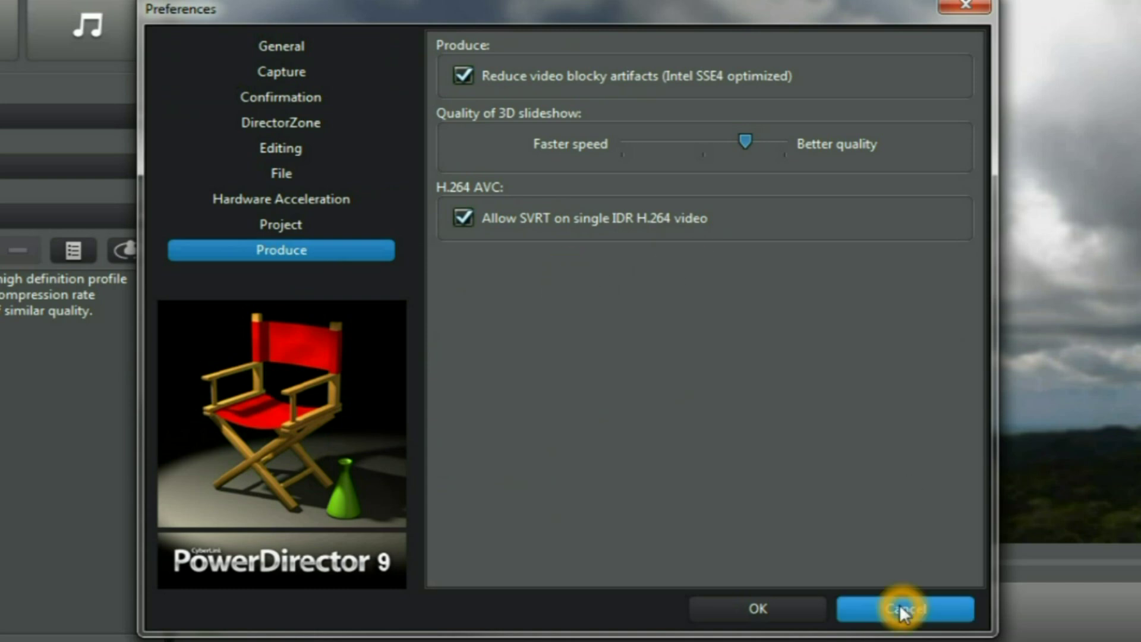
pyautogui.click(763, 609)
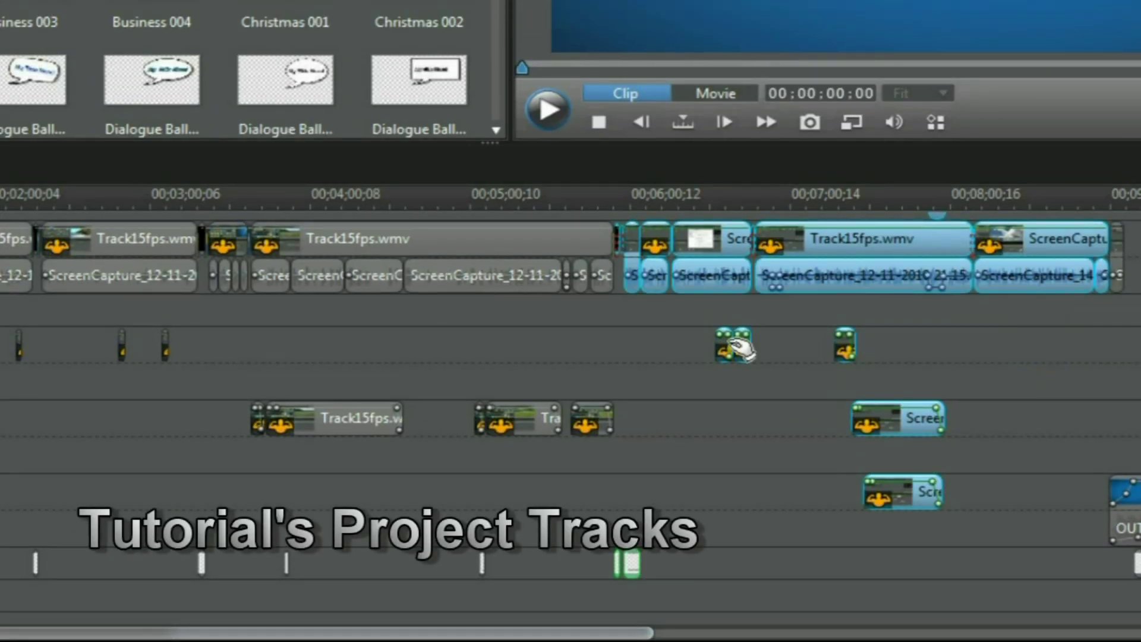
# Select the grouped Track15fps.wmv clip so its whole media group is selected
pyautogui.click(328, 424)
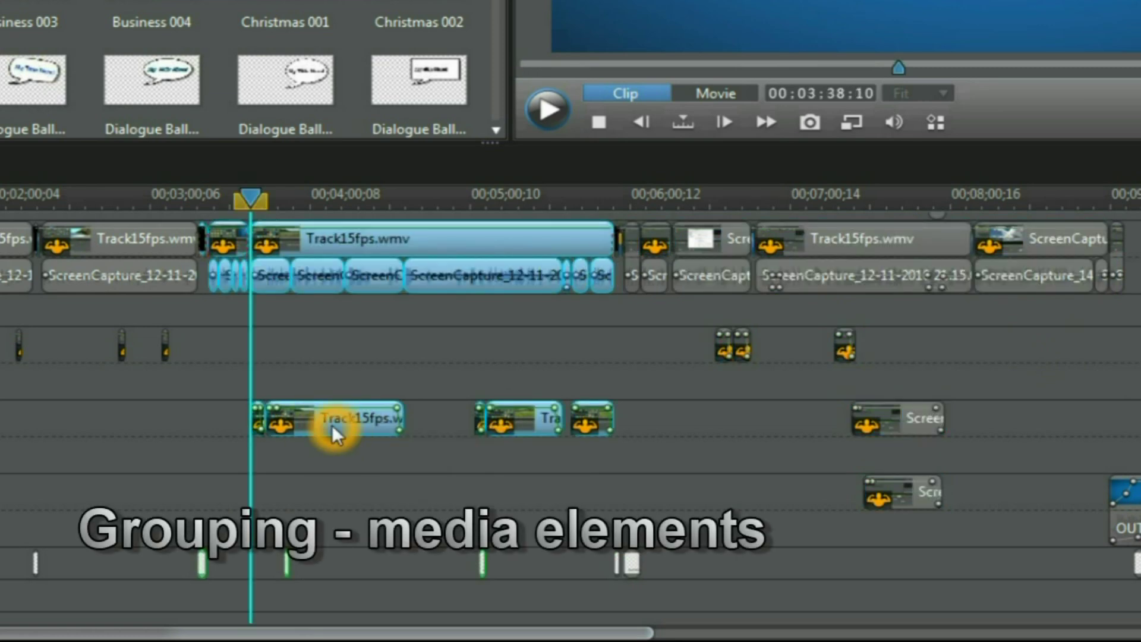